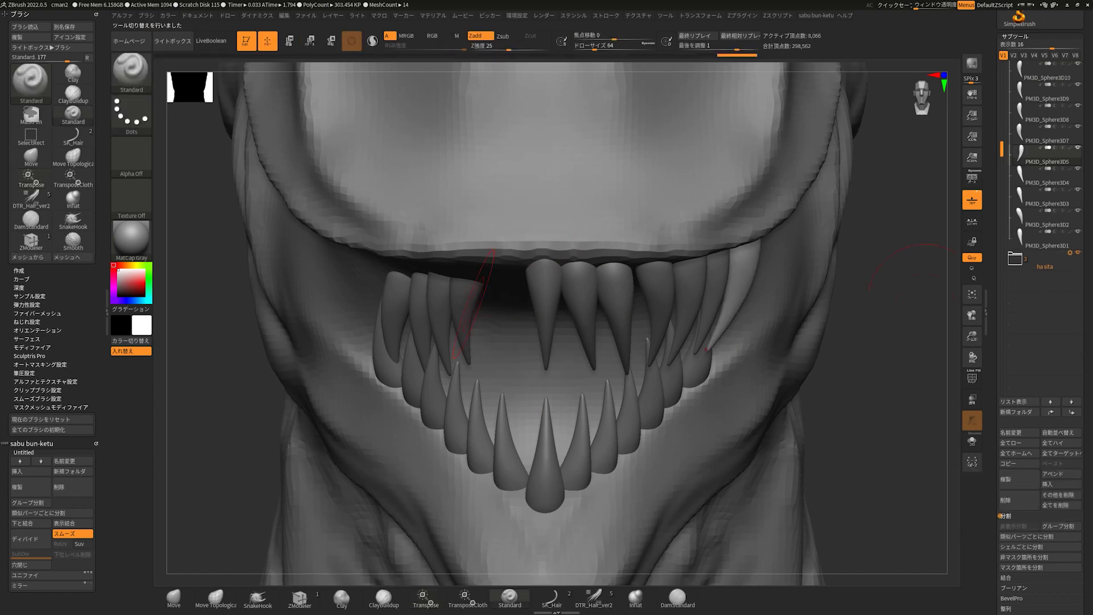
- Select an upper tooth, adjust it with Transpose, and MergeDown the tooth pieces into PM3D_Sphere3D11
{"action": "left_click", "coordinate": [492, 304], "text": "alt"}
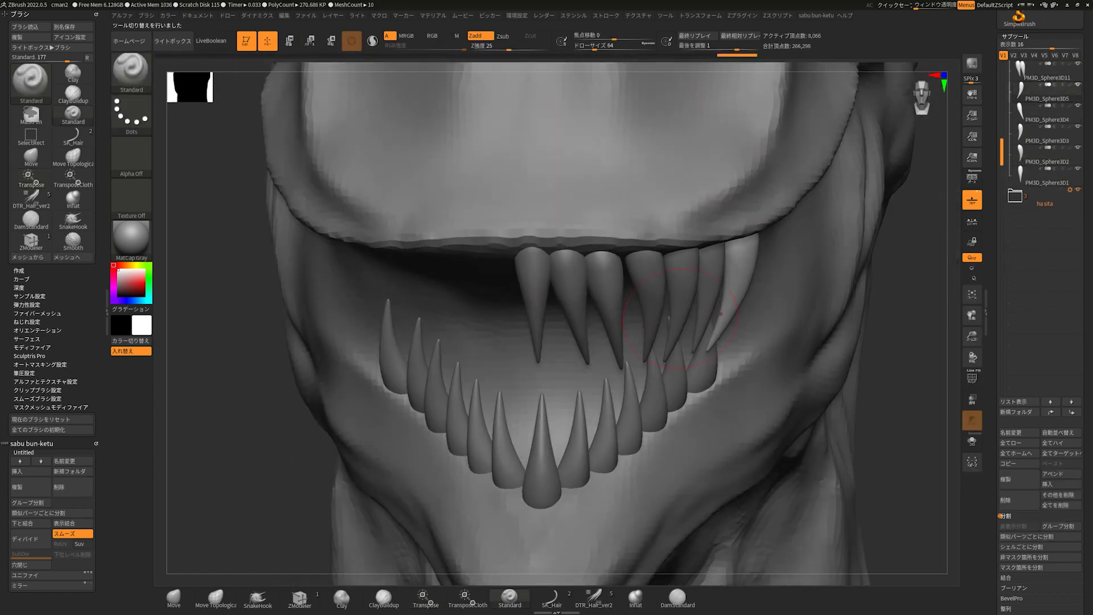
{"action": "key", "text": "w"}
{"action": "left_click", "coordinate": [688, 279], "text": "alt"}
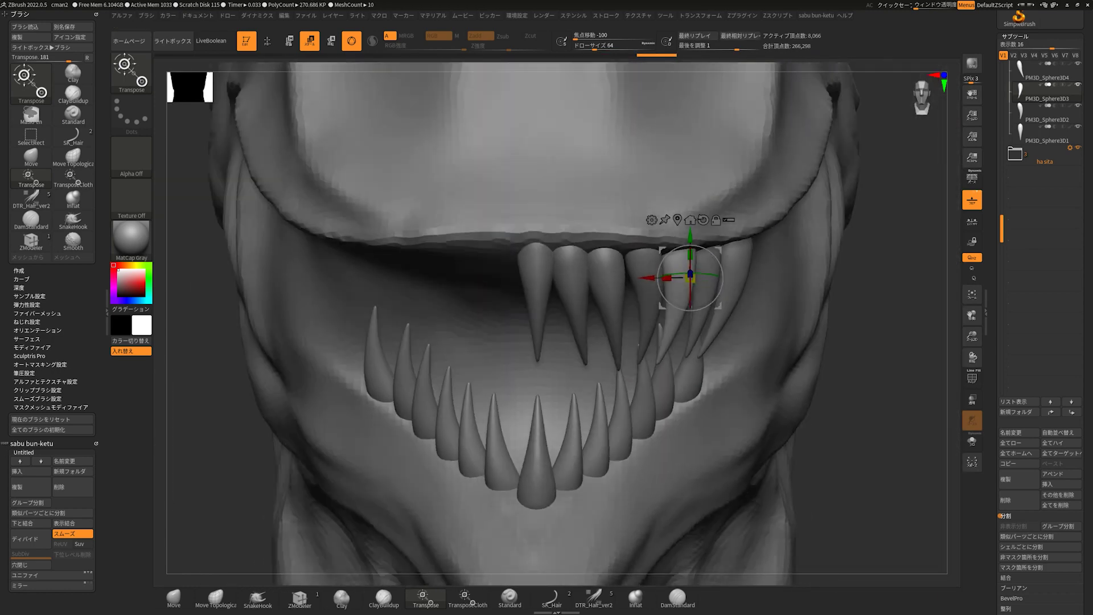
{"action": "left_click_drag", "start_coordinate": [558, 319], "coordinate": [626, 319]}
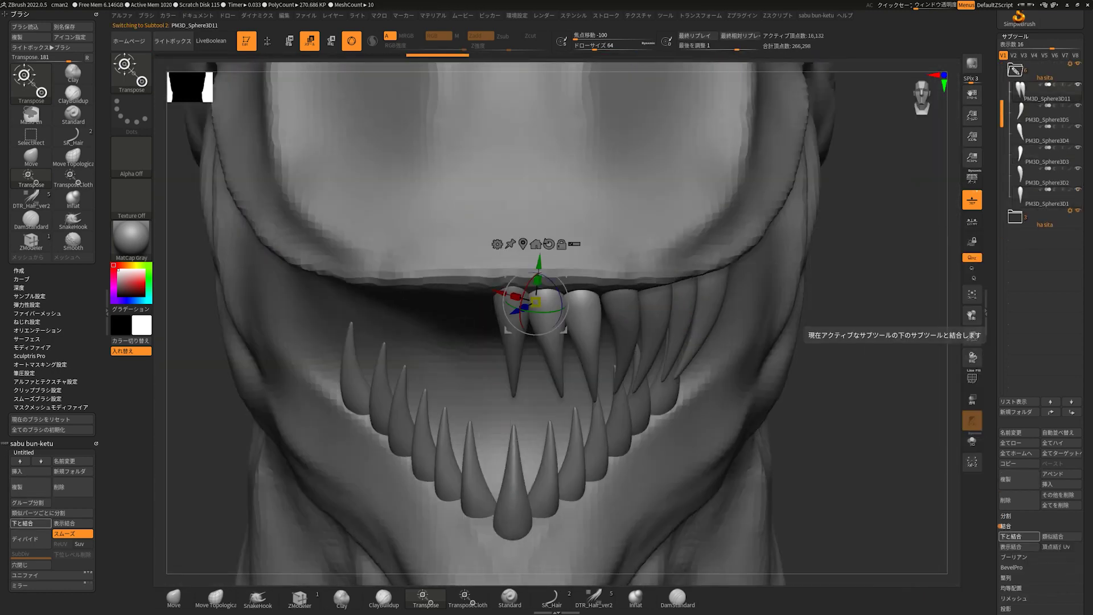
{"action": "left_click", "coordinate": [1011, 536]}
{"action": "left_click", "coordinate": [1011, 535]}
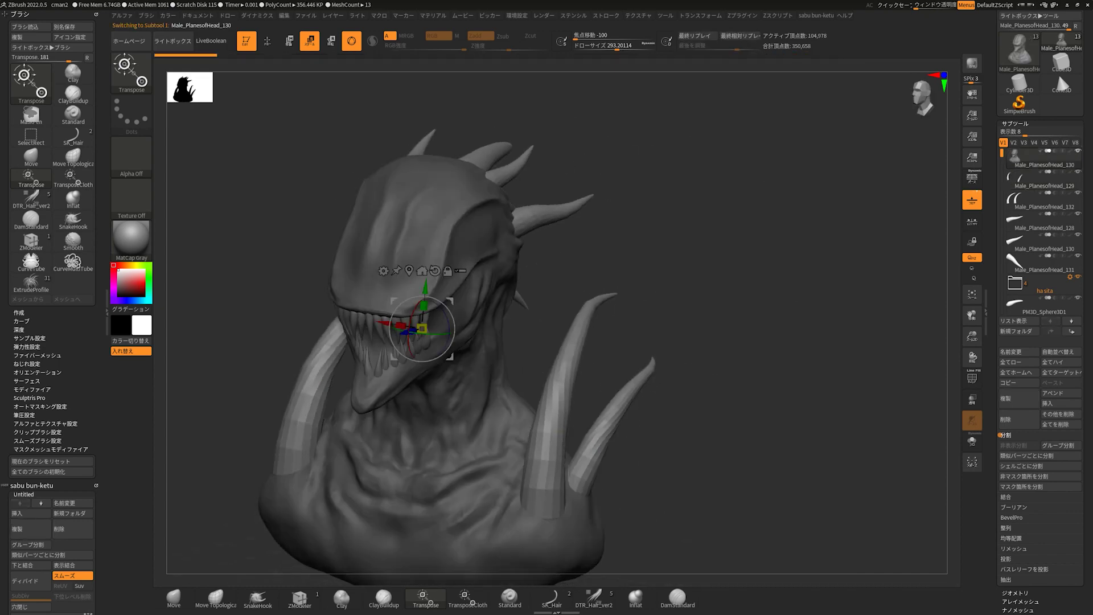
- Pick ExtrudeProfile from Quick Pick and extrude a test cone out of the neck
{"action": "key", "text": "b"}
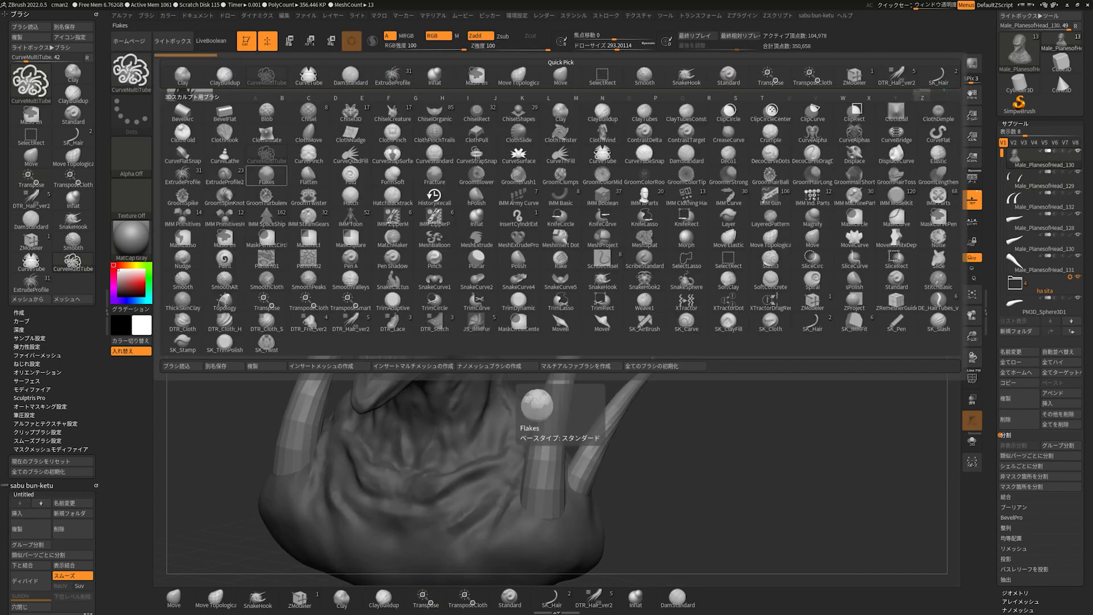
{"action": "left_click", "coordinate": [183, 173]}
{"action": "right_click_drag", "start_coordinate": [502, 455], "coordinate": [535, 464]}
{"action": "left_click_drag", "start_coordinate": [535, 464], "coordinate": [626, 373]}
{"action": "mouse_move", "coordinate": [267, 450]}
{"action": "left_mouse_down"}
{"action": "mouse_move", "coordinate": [493, 450]}
{"action": "mouse_move", "coordinate": [576, 334]}
{"action": "left_mouse_up"}
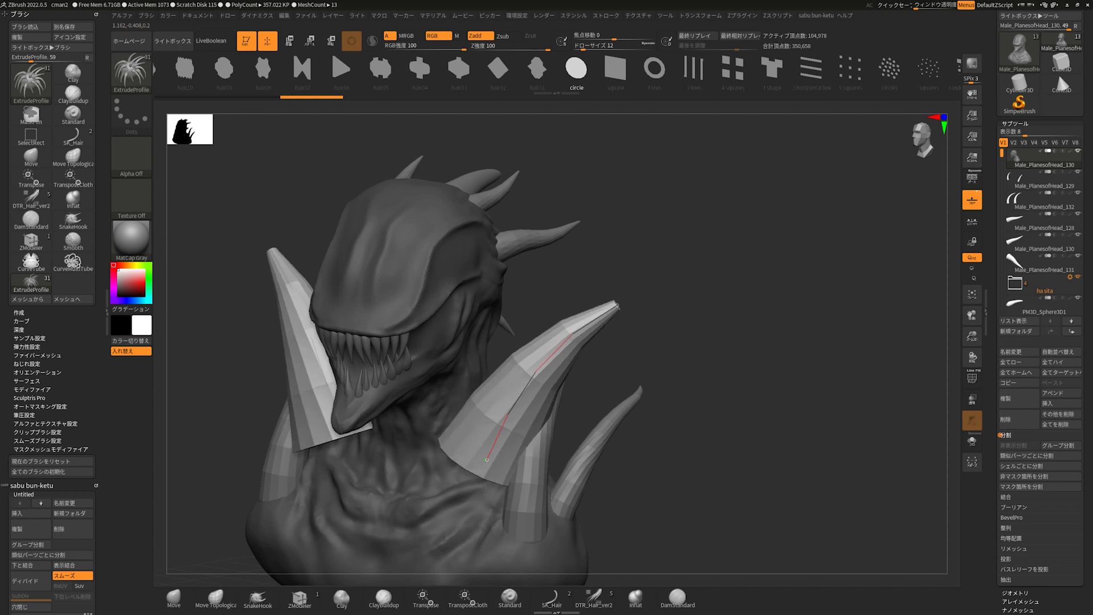
- With the hair02 profile, extrude a large, thin curved horn up from the shoulder
{"action": "left_click", "coordinate": [498, 69]}
{"action": "right_click_drag", "start_coordinate": [740, 284], "coordinate": [854, 285]}
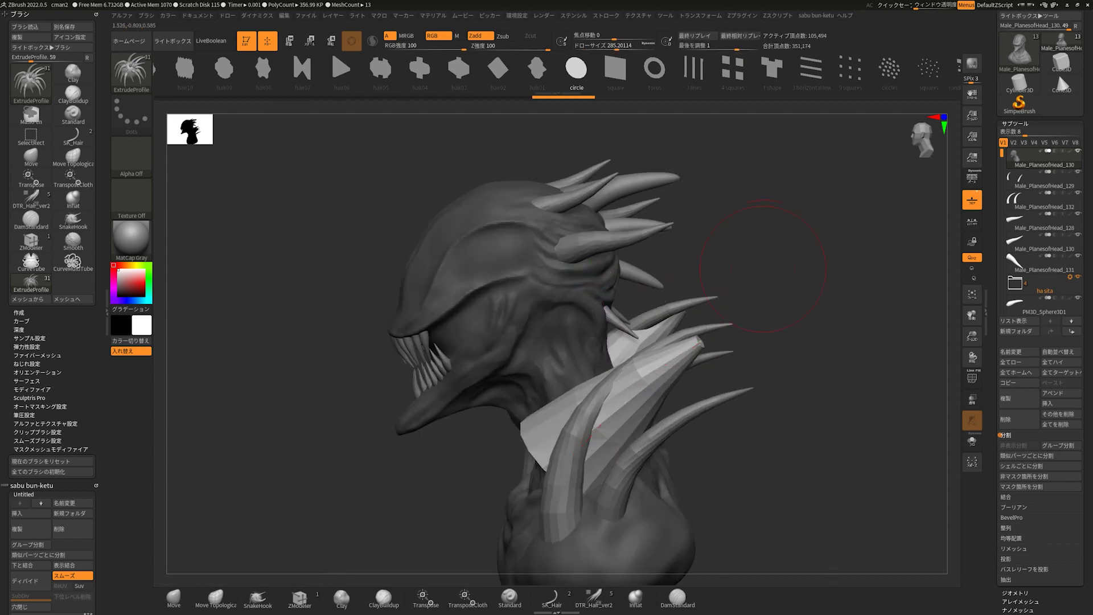
{"action": "left_click_drag", "start_coordinate": [596, 475], "coordinate": [746, 369]}
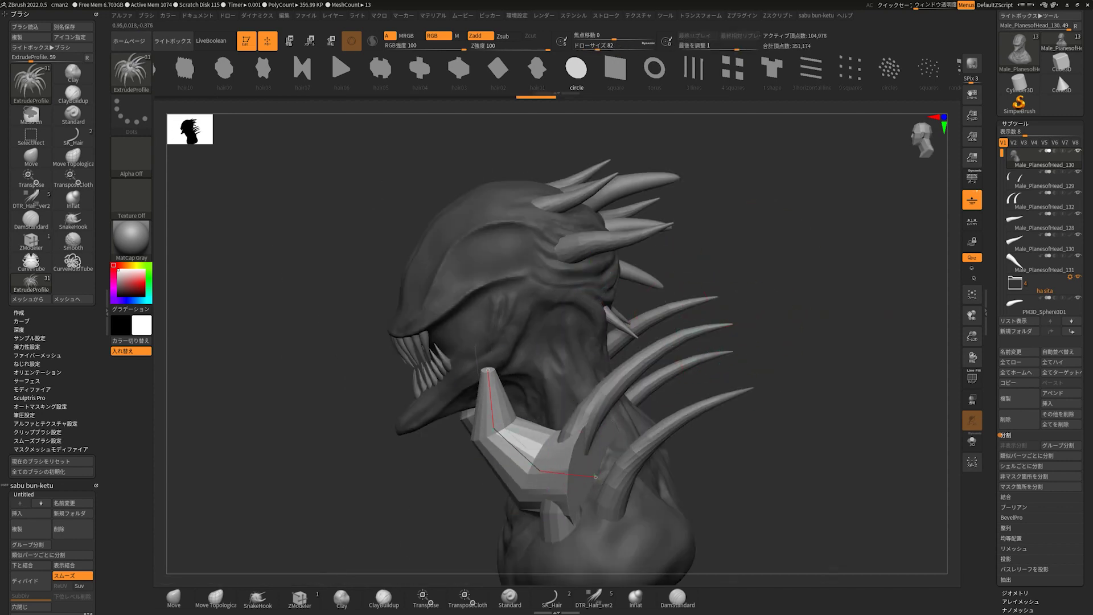
{"action": "key", "text": "ctrl+z"}
{"action": "scroll", "coordinate": [610, 71], "scroll_direction": "up", "scroll_amount": 5}
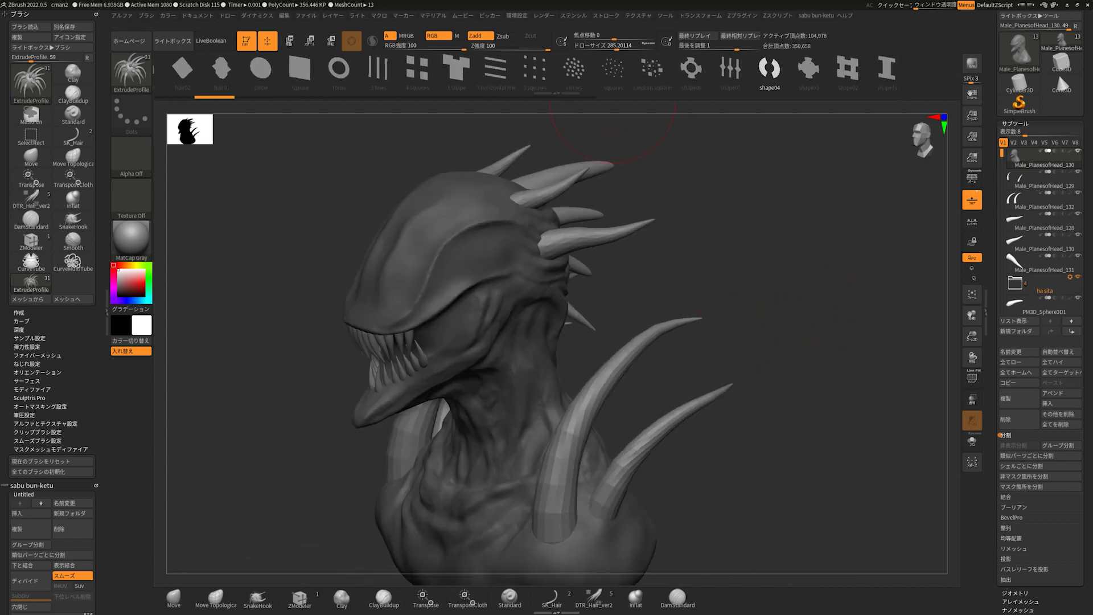
{"action": "left_click_drag", "start_coordinate": [530, 381], "coordinate": [650, 318]}
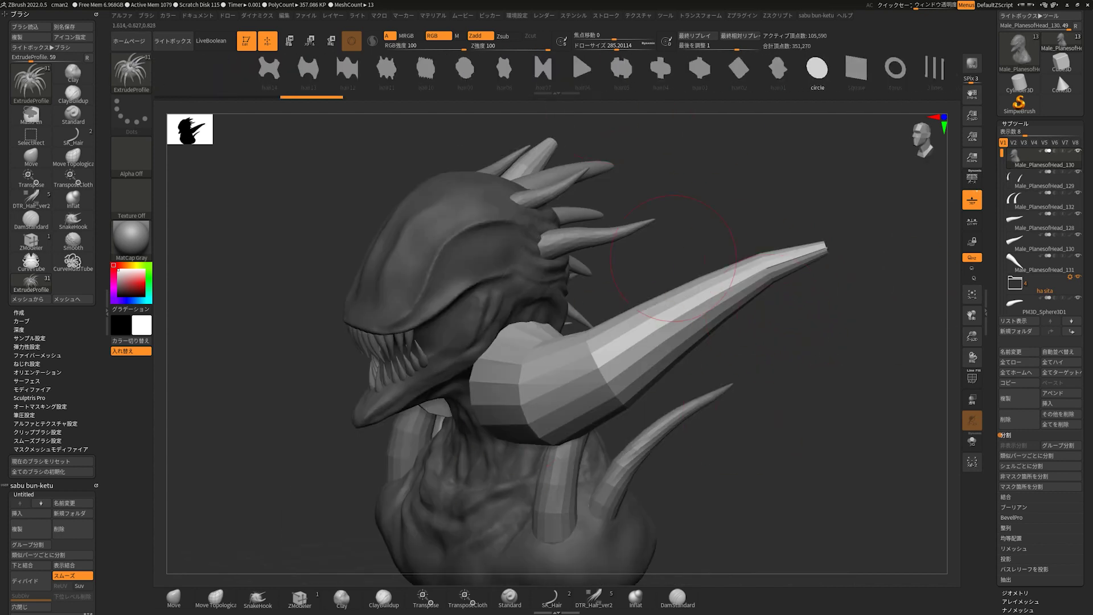
{"action": "left_click_drag", "start_coordinate": [540, 393], "coordinate": [708, 356]}
{"action": "mouse_move", "coordinate": [583, 377]}
{"action": "right_mouse_down"}
{"action": "mouse_move", "coordinate": [592, 222]}
{"action": "mouse_move", "coordinate": [716, 265]}
{"action": "right_mouse_up"}
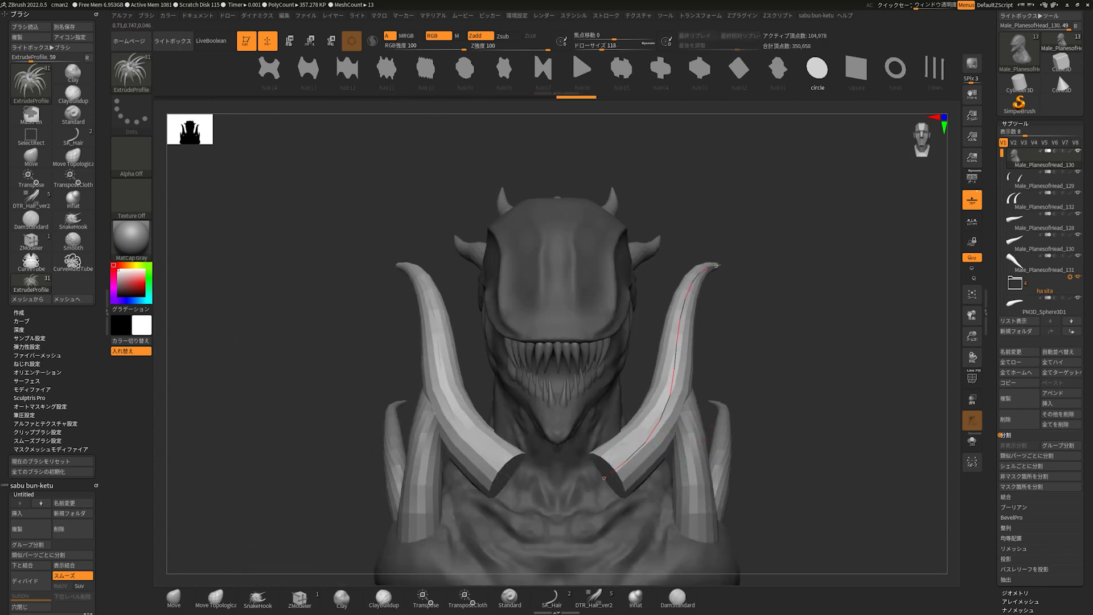
- Move the new horn into place on the shoulder beside the neck with Transpose
{"action": "key", "text": "w"}
{"action": "right_click_drag", "start_coordinate": [717, 266], "coordinate": [655, 268]}
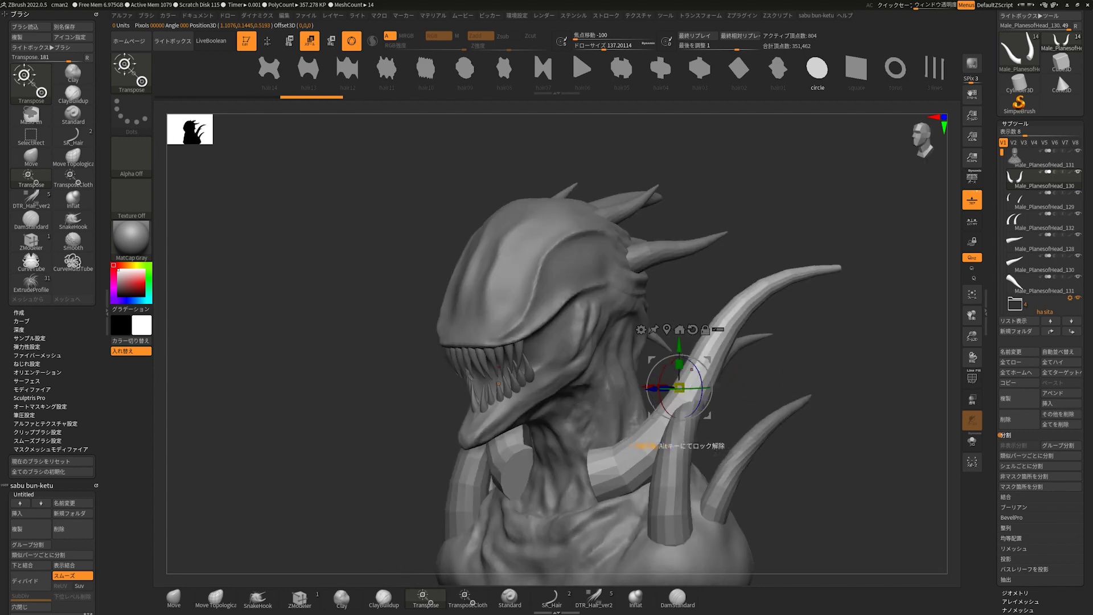
{"action": "left_click_drag", "start_coordinate": [679, 365], "coordinate": [676, 438]}
{"action": "right_click_drag", "start_coordinate": [740, 284], "coordinate": [797, 285], "text": "shift"}
{"action": "left_click_drag", "start_coordinate": [650, 439], "coordinate": [651, 501]}
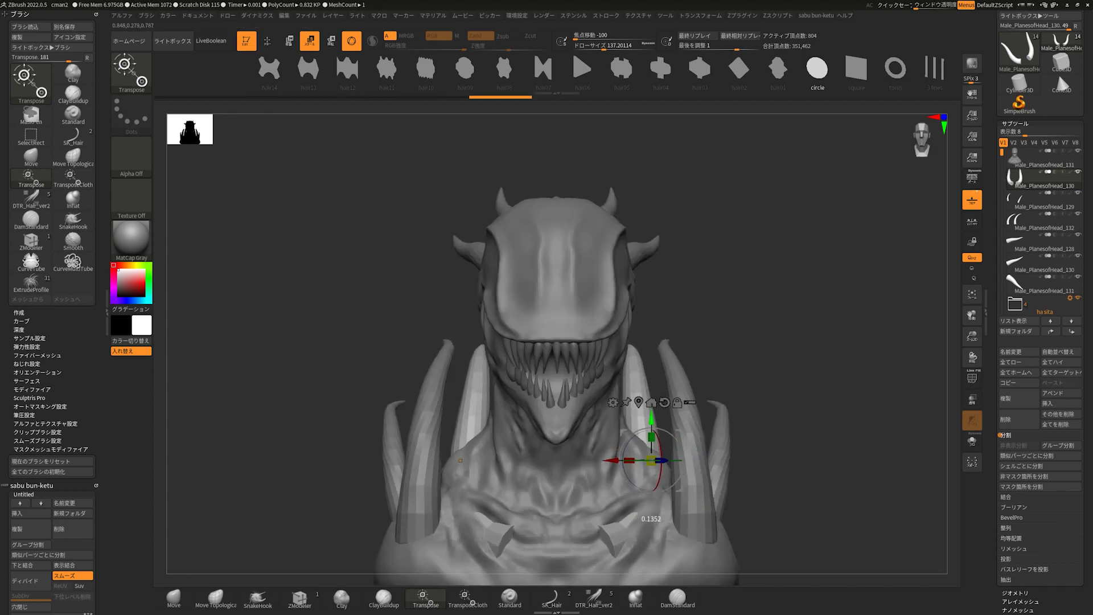
{"action": "mouse_move", "coordinate": [650, 501]}
{"action": "right_mouse_down"}
{"action": "mouse_move", "coordinate": [809, 330]}
{"action": "mouse_move", "coordinate": [740, 336]}
{"action": "mouse_move", "coordinate": [711, 319]}
{"action": "mouse_move", "coordinate": [559, 422]}
{"action": "mouse_move", "coordinate": [776, 390]}
{"action": "right_mouse_up"}
- Alternate ExtrudeProfile and Transpose, and load the Move brush to nudge the horn shape
{"action": "key", "text": "q"}
{"action": "key", "text": "w"}
{"action": "key", "text": "q"}
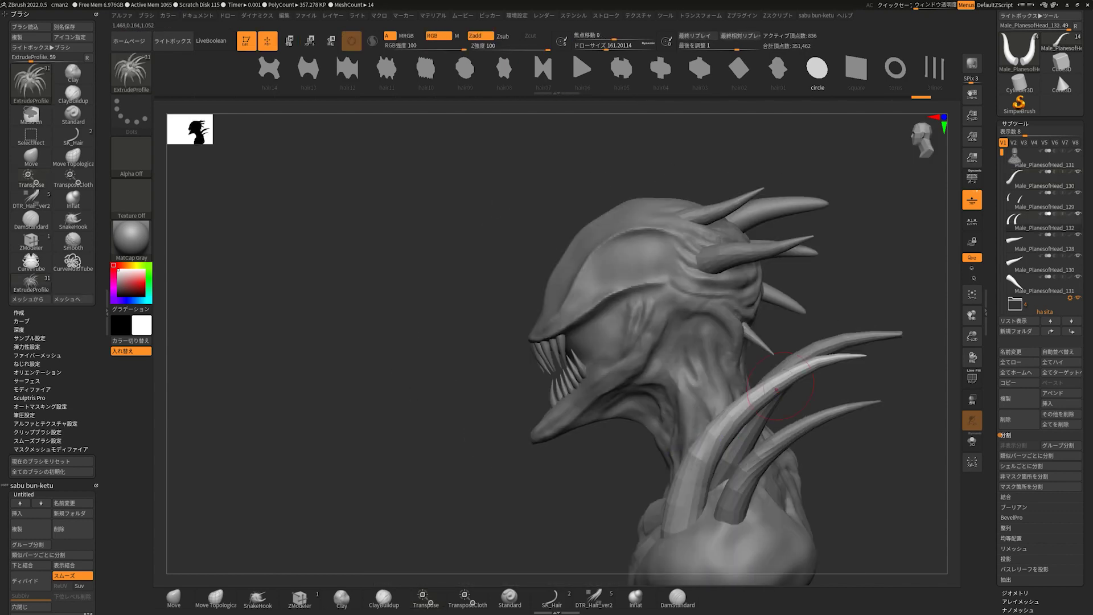
{"action": "key", "text": "b"}
{"action": "key", "text": "m"}
{"action": "key", "text": "v"}
{"action": "mouse_move", "coordinate": [776, 390]}
{"action": "right_mouse_down", "text": "shift"}
{"action": "mouse_move", "coordinate": [759, 460]}
{"action": "mouse_move", "coordinate": [660, 444]}
{"action": "mouse_move", "coordinate": [740, 438]}
{"action": "mouse_move", "coordinate": [735, 501]}
{"action": "mouse_move", "coordinate": [740, 433]}
{"action": "mouse_move", "coordinate": [626, 422]}
{"action": "mouse_move", "coordinate": [655, 399]}
{"action": "mouse_move", "coordinate": [641, 420]}
{"action": "mouse_move", "coordinate": [740, 422]}
{"action": "mouse_move", "coordinate": [655, 410]}
{"action": "right_mouse_up", "text": "shift"}
{"action": "key", "text": "w"}
- Select the neighbouring horn pieces to reposition, checking the cluster from the side and behind
{"action": "left_click", "coordinate": [640, 420], "text": "alt"}
{"action": "mouse_move", "coordinate": [555, 331]}
{"action": "right_mouse_down"}
{"action": "mouse_move", "coordinate": [655, 512]}
{"action": "mouse_move", "coordinate": [655, 535]}
{"action": "mouse_move", "coordinate": [512, 398]}
{"action": "mouse_move", "coordinate": [377, 370]}
{"action": "mouse_move", "coordinate": [569, 456]}
{"action": "mouse_move", "coordinate": [512, 484]}
{"action": "mouse_move", "coordinate": [661, 528]}
{"action": "mouse_move", "coordinate": [939, 530]}
{"action": "right_mouse_up"}
{"action": "left_click", "coordinate": [655, 535], "text": "alt"}
{"action": "left_click", "coordinate": [660, 528], "text": "alt"}
{"action": "mouse_move", "coordinate": [626, 364]}
{"action": "right_mouse_down"}
{"action": "mouse_move", "coordinate": [484, 364]}
{"action": "mouse_move", "coordinate": [582, 363]}
{"action": "right_mouse_up"}
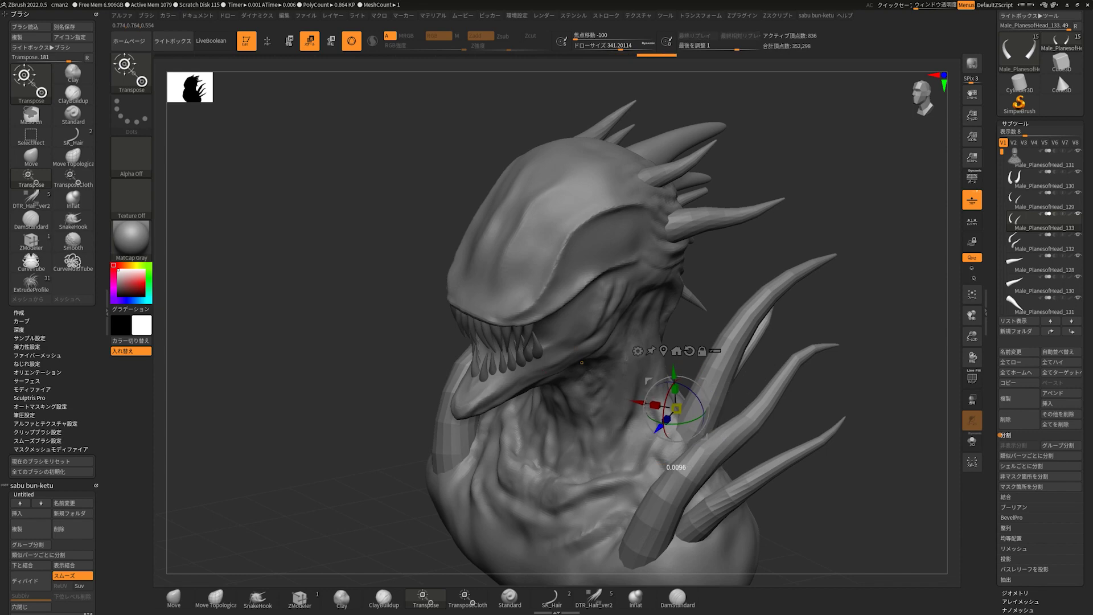
{"action": "right_click_drag", "start_coordinate": [582, 363], "coordinate": [740, 365]}
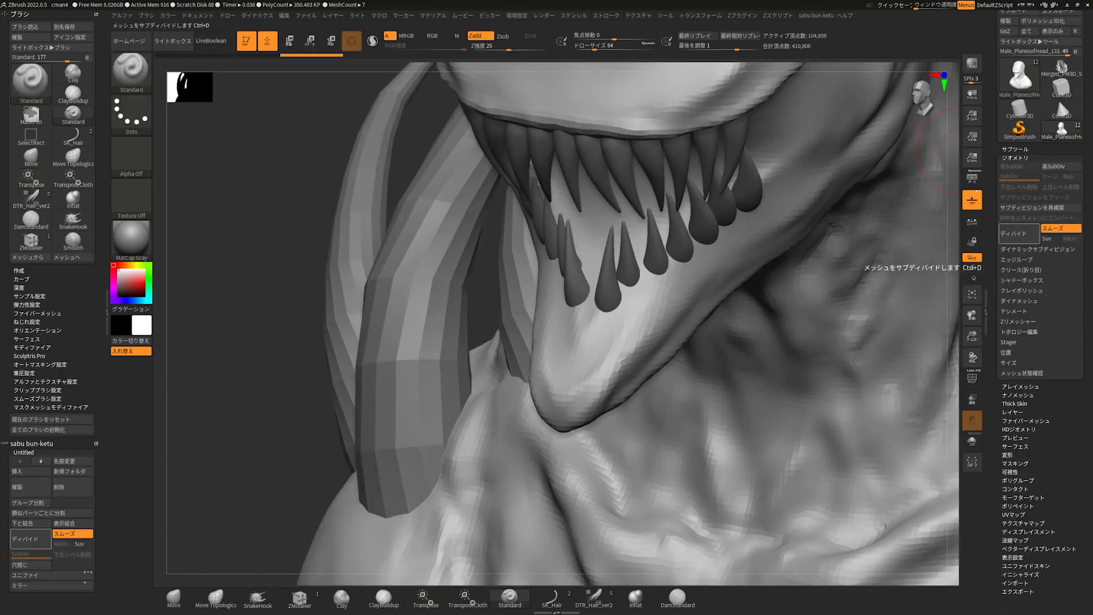
- Divide the mesh one subdivision level for smoother detail
{"action": "left_click", "coordinate": [1017, 234]}
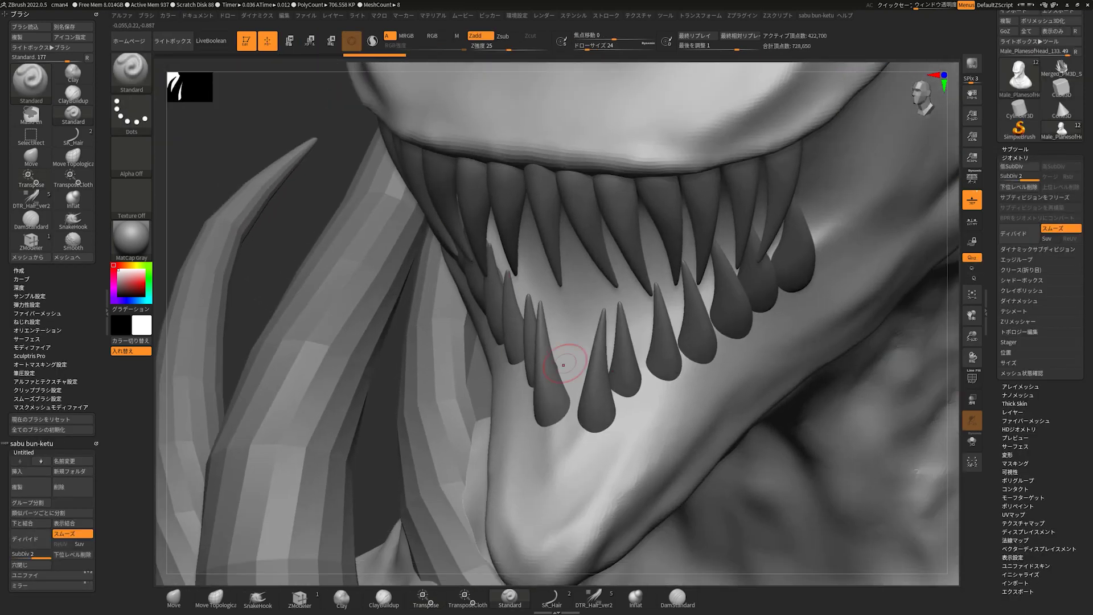
- Toggle between Clay Buildup and Standard brushes and orbit to the lower gum
{"action": "left_click", "coordinate": [384, 597]}
{"action": "left_click", "coordinate": [510, 597]}
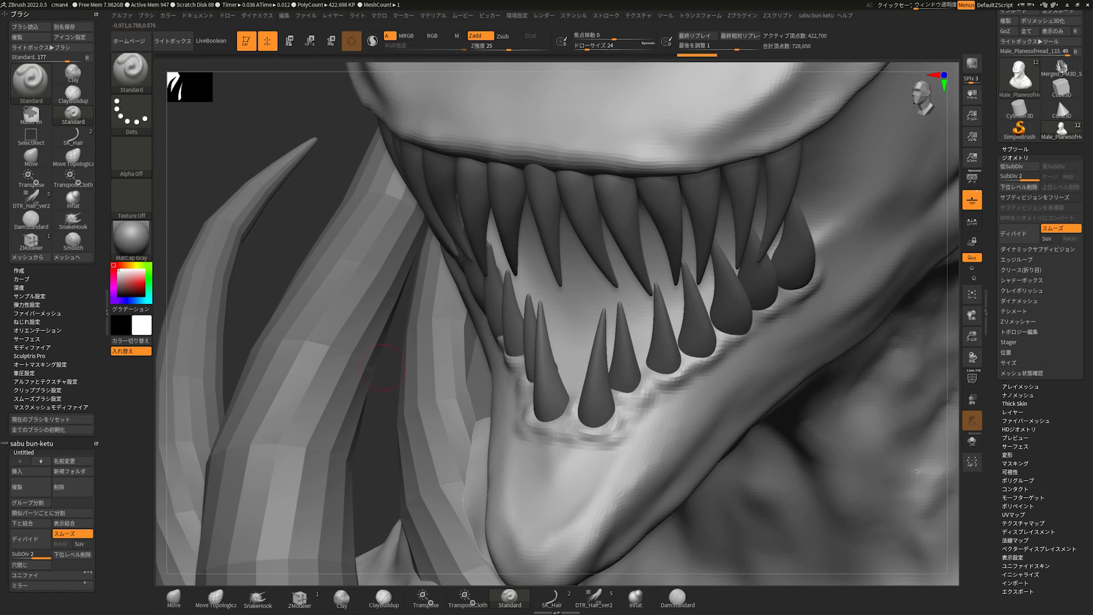
{"action": "right_click_drag", "start_coordinate": [635, 409], "coordinate": [636, 393]}
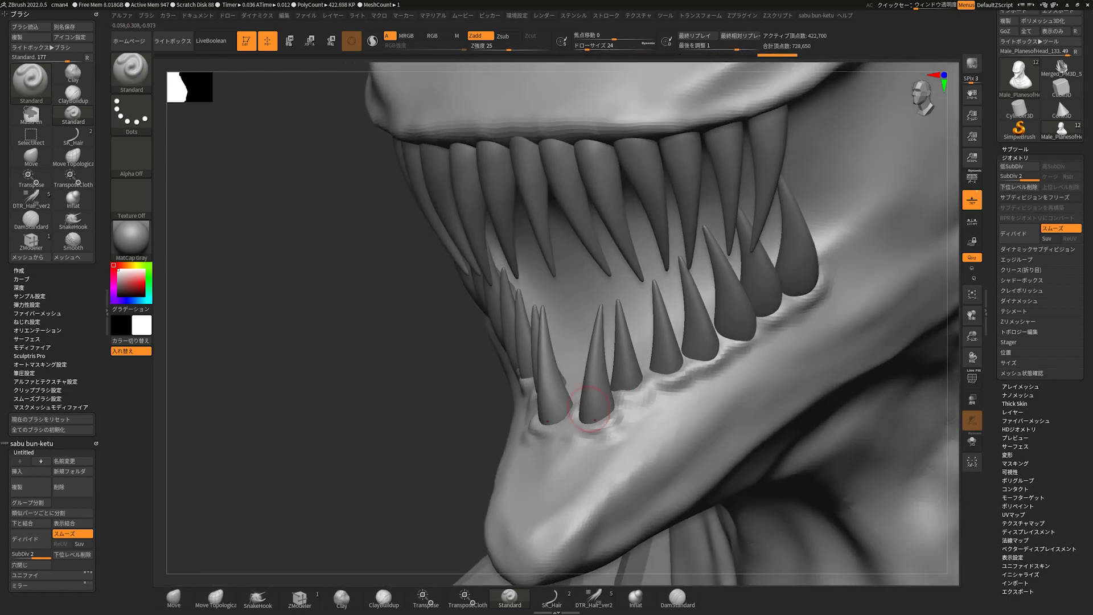
{"action": "right_click_drag", "start_coordinate": [604, 427], "coordinate": [618, 418]}
- Step back and forth through the undo history of the gum ridge edits
{"action": "key", "text": "ctrl+z"}
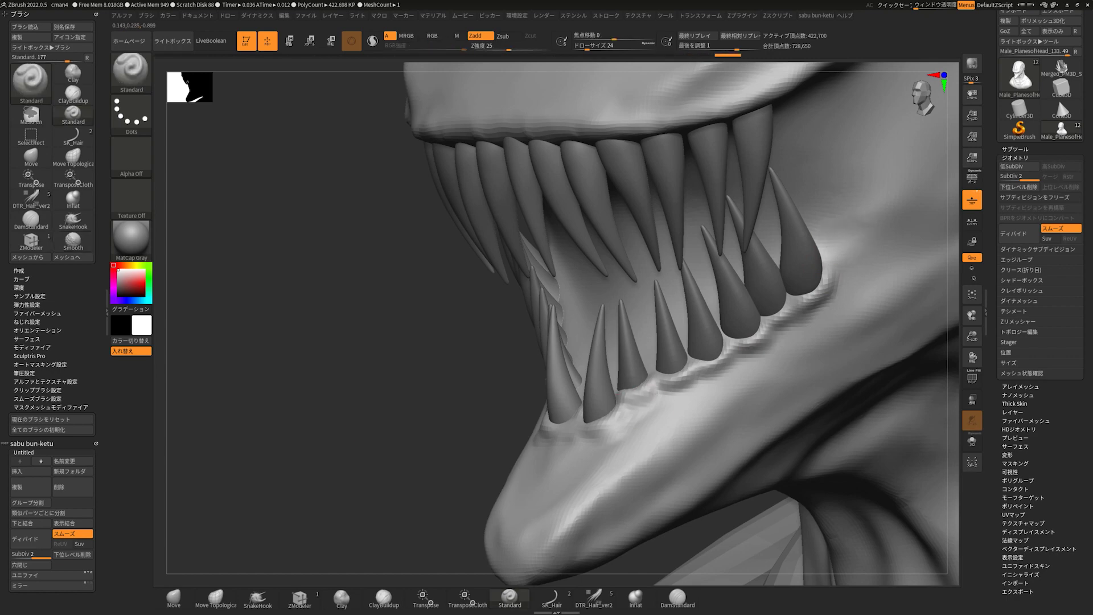
{"action": "key", "text": "ctrl+shift+z"}
{"action": "key", "text": "ctrl+shift+z"}
{"action": "key", "text": "ctrl+shift+z"}
{"action": "key", "text": "ctrl+shift+z"}
{"action": "key", "text": "ctrl+shift+z"}
{"action": "key", "text": "ctrl+shift+z"}
{"action": "key", "text": "ctrl+shift+z"}
{"action": "key", "text": "ctrl+shift+z"}
{"action": "key", "text": "ctrl+z"}
{"action": "key", "text": "ctrl+z"}
{"action": "key", "text": "ctrl+z"}
{"action": "key", "text": "ctrl+z"}
{"action": "key", "text": "ctrl+z"}
{"action": "key", "text": "ctrl+z"}
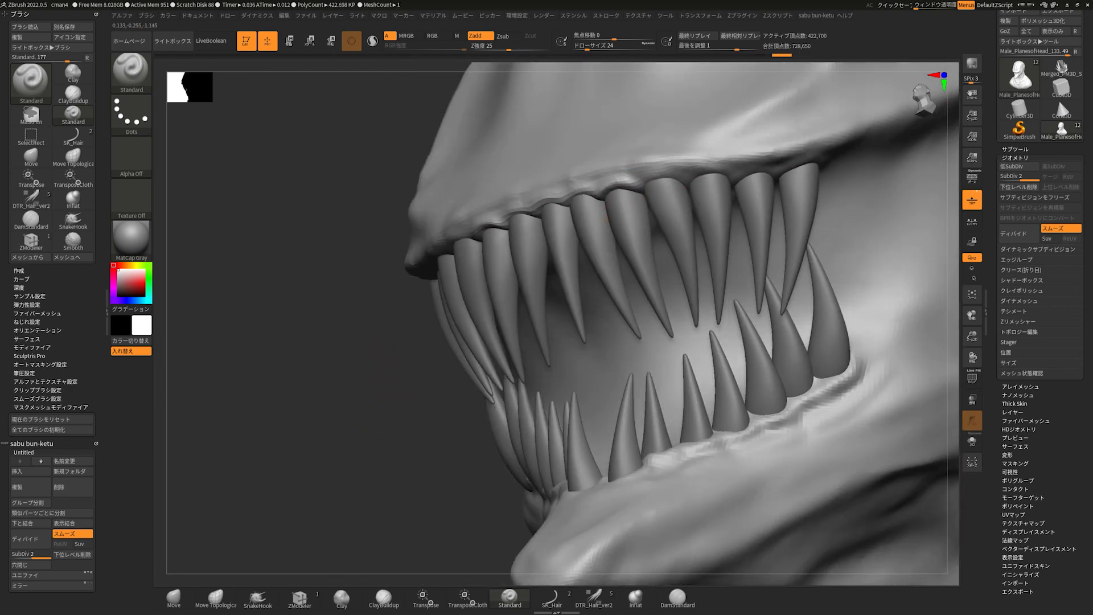
{"action": "key", "text": "ctrl+shift+z"}
{"action": "key", "text": "ctrl+shift+z"}
{"action": "key", "text": "ctrl+z"}
{"action": "key", "text": "ctrl+z"}
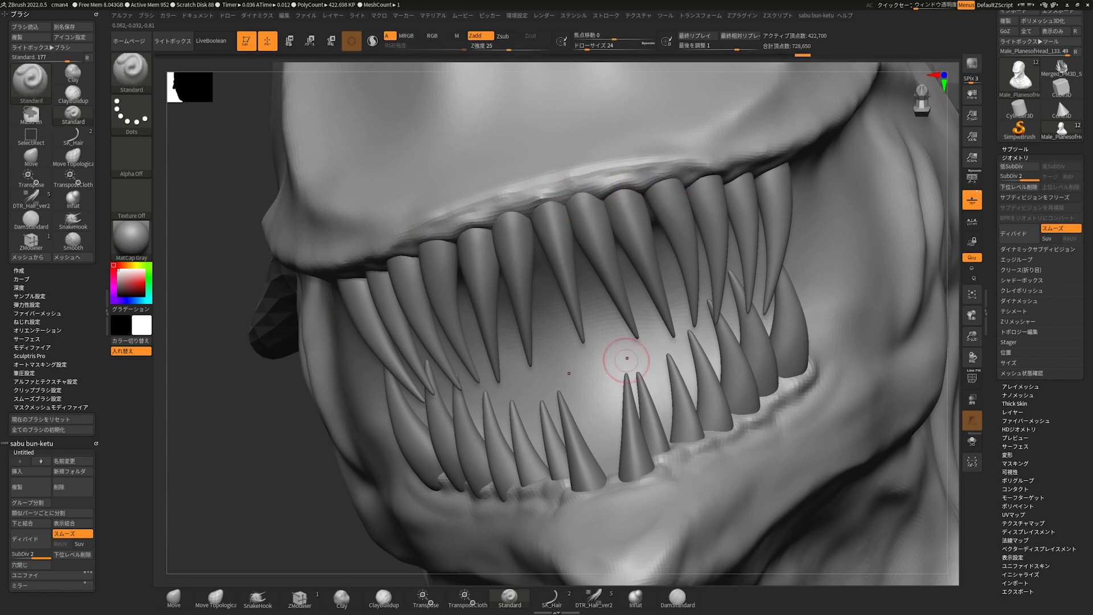
- Switch to DamStandard, then Standard, while stepping through the upper lip sculpting history
{"action": "key", "text": "b"}
{"action": "key", "text": "d"}
{"action": "key", "text": "s"}
{"action": "key", "text": "ctrl+shift+z"}
{"action": "key", "text": "ctrl+shift+z"}
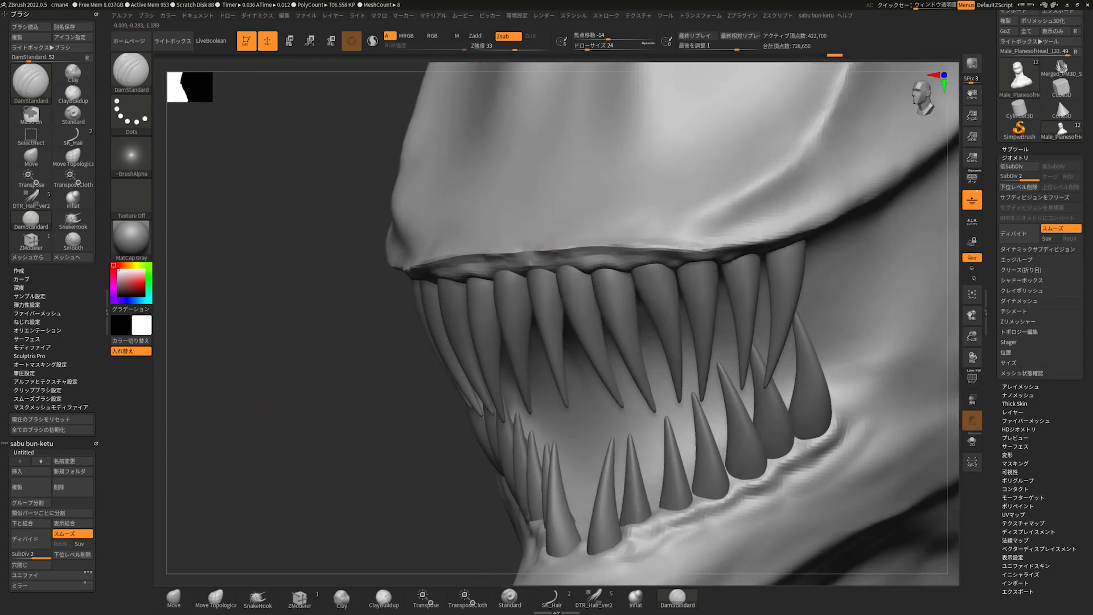
{"action": "key", "text": "b"}
{"action": "key", "text": "s"}
{"action": "key", "text": "t"}
{"action": "key", "text": "ctrl+shift+z"}
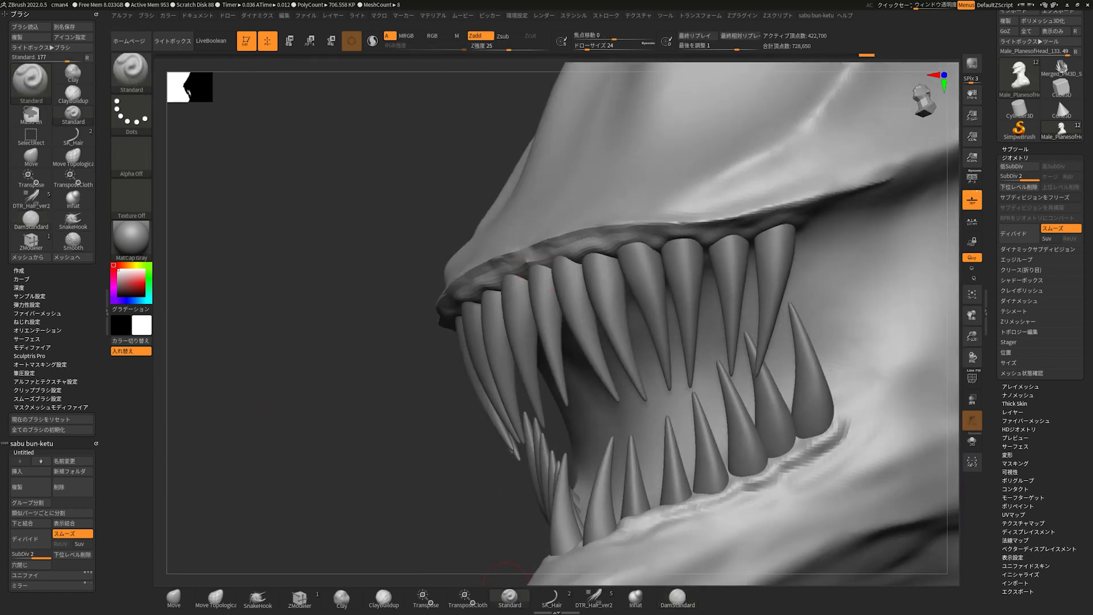
{"action": "key", "text": "ctrl+z"}
{"action": "key", "text": "ctrl+z"}
{"action": "key", "text": "ctrl+z"}
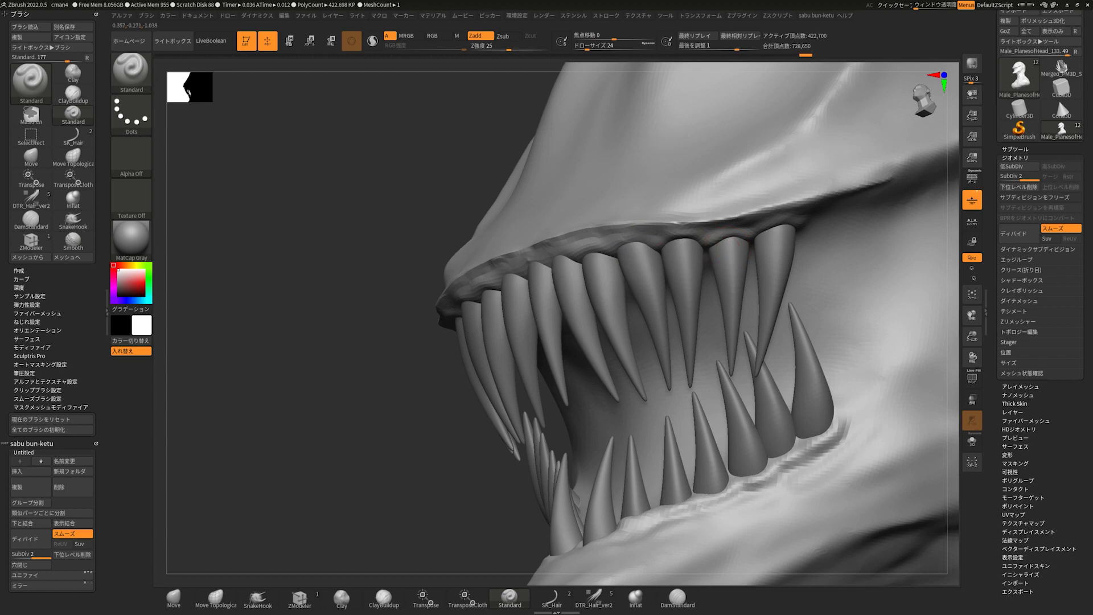
{"action": "key", "text": "ctrl+shift+z"}
{"action": "key", "text": "ctrl+shift+z"}
{"action": "key", "text": "ctrl+shift+z"}
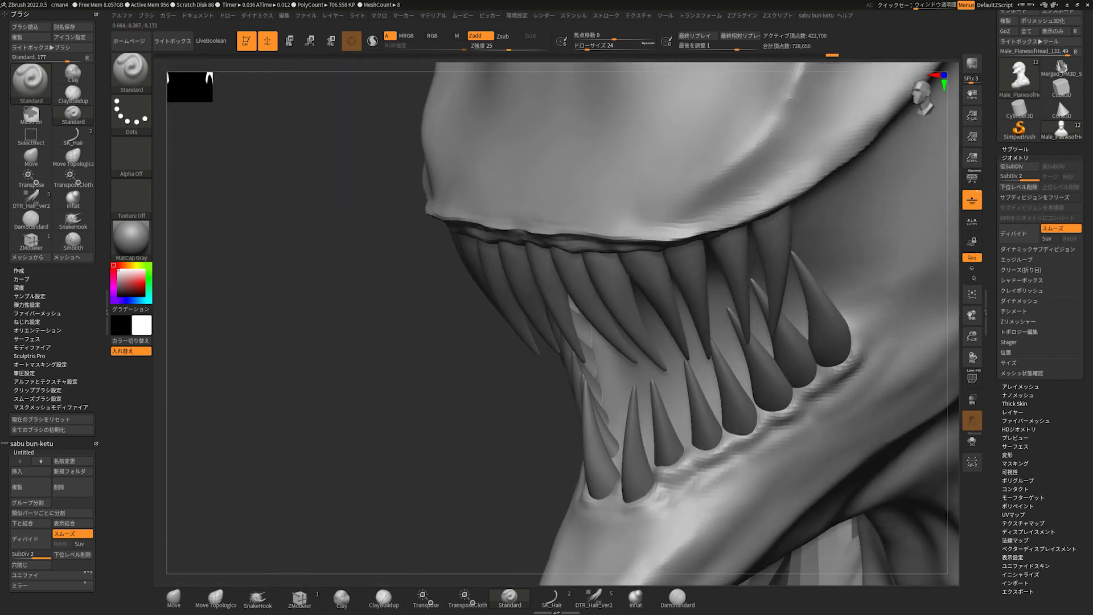
- Rotate the jaw to show the lower teeth and redo forward to the full bust
{"action": "left_click_drag", "start_coordinate": [888, 365], "coordinate": [815, 306]}
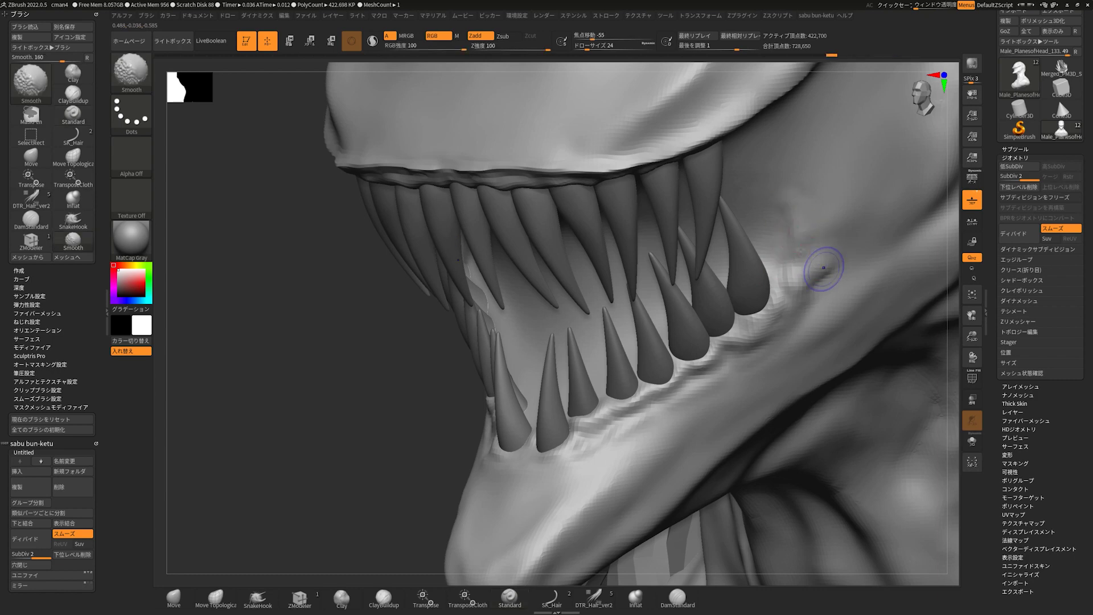
{"action": "key", "text": "ctrl+z"}
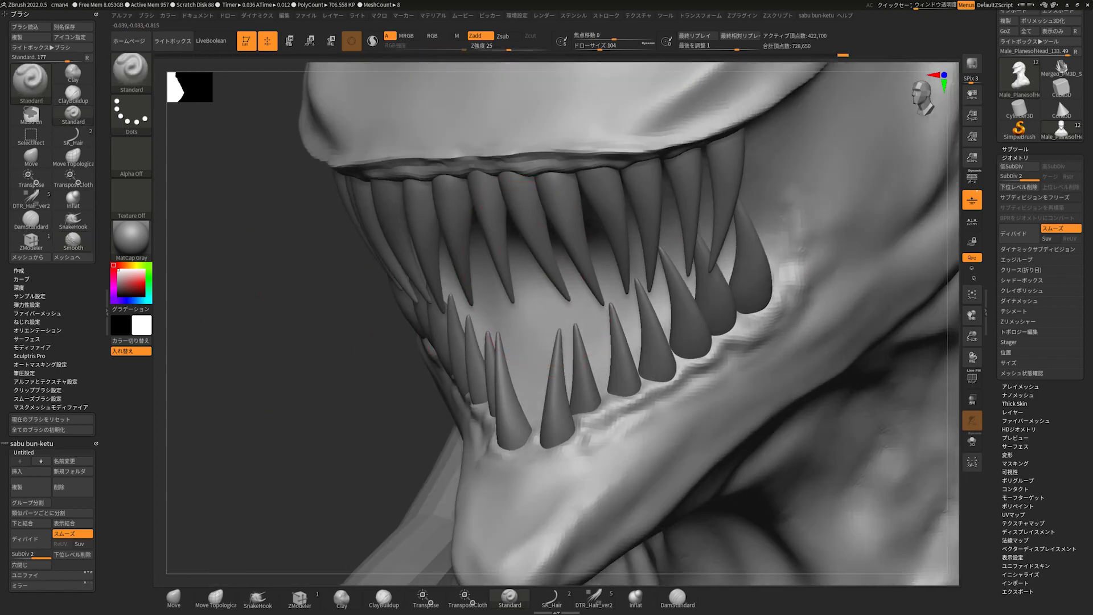
{"action": "key", "text": "ctrl+shift+z"}
{"action": "key", "text": "ctrl+shift+z"}
{"action": "key", "text": "ctrl+shift+z"}
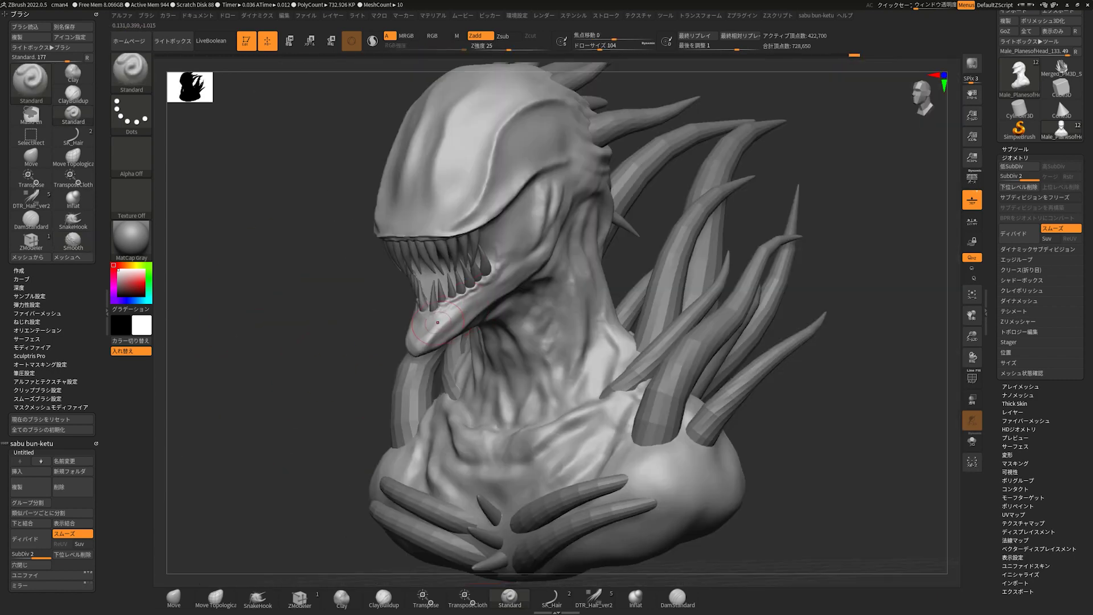
{"action": "key", "text": "ctrl+shift+z"}
- Redo through the neck wrinkle and horn-base rim sculpting history, including the last neck stroke
{"action": "key", "text": "ctrl+shift+z"}
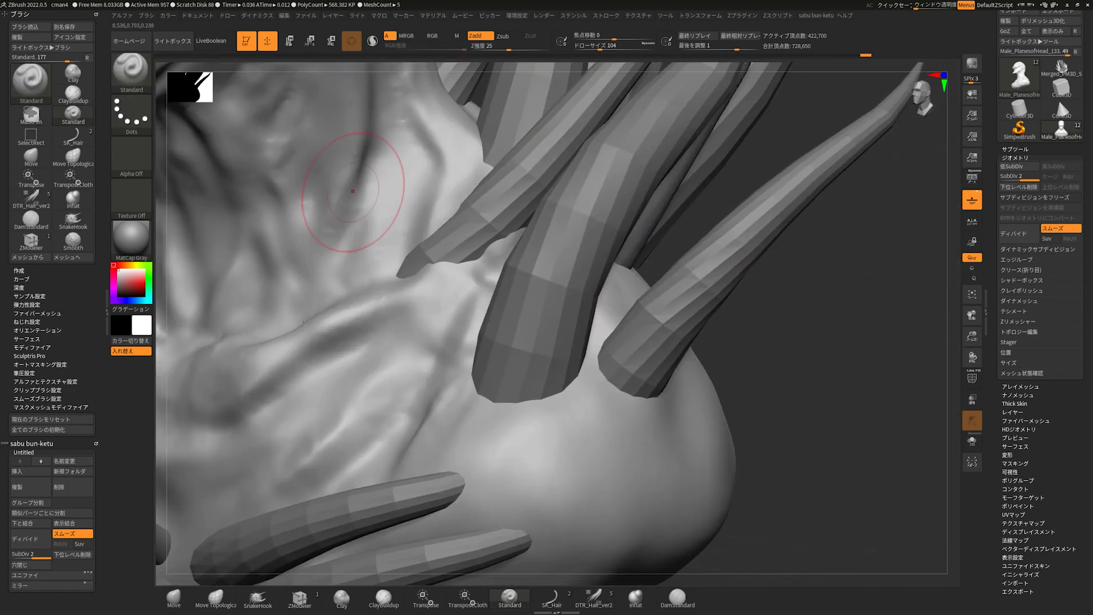
{"action": "key", "text": "ctrl+shift+z"}
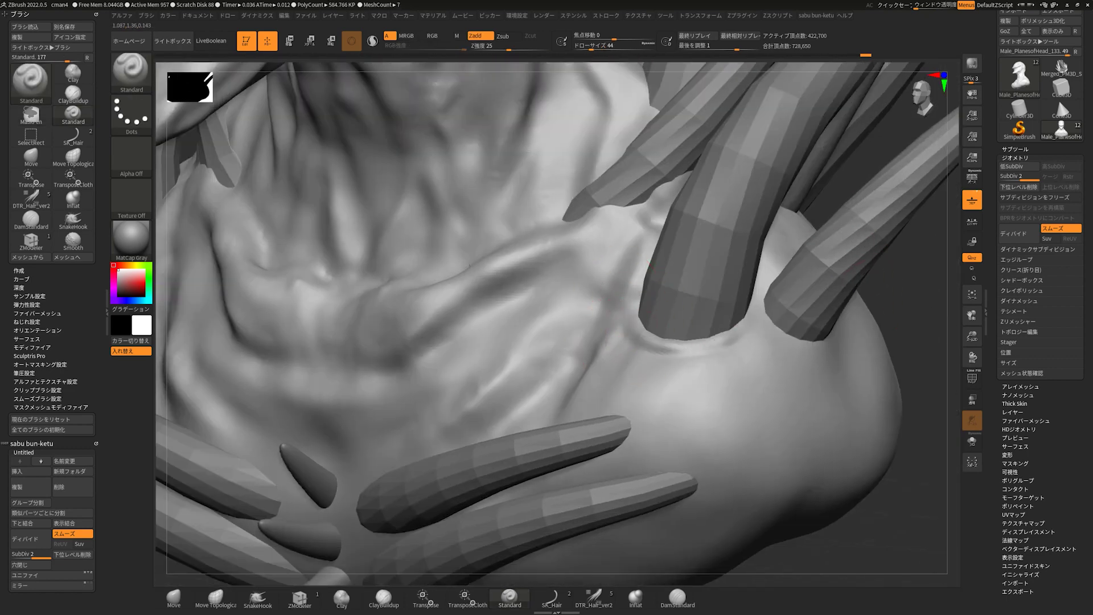
{"action": "key", "text": "ctrl+z"}
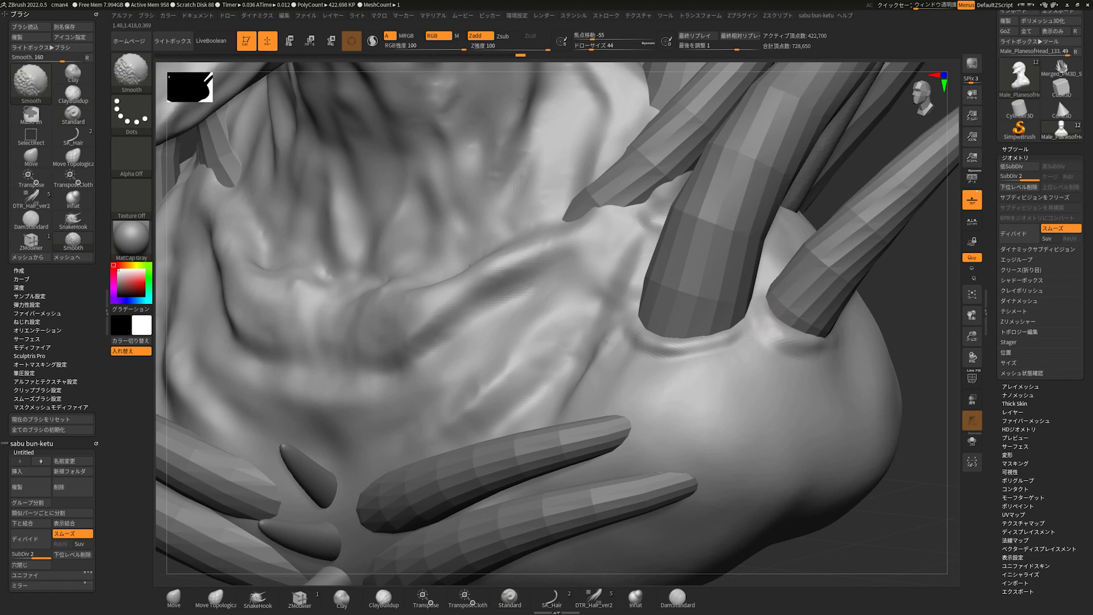
{"action": "key", "text": "ctrl+shift+z"}
{"action": "key", "text": "ctrl+shift+z"}
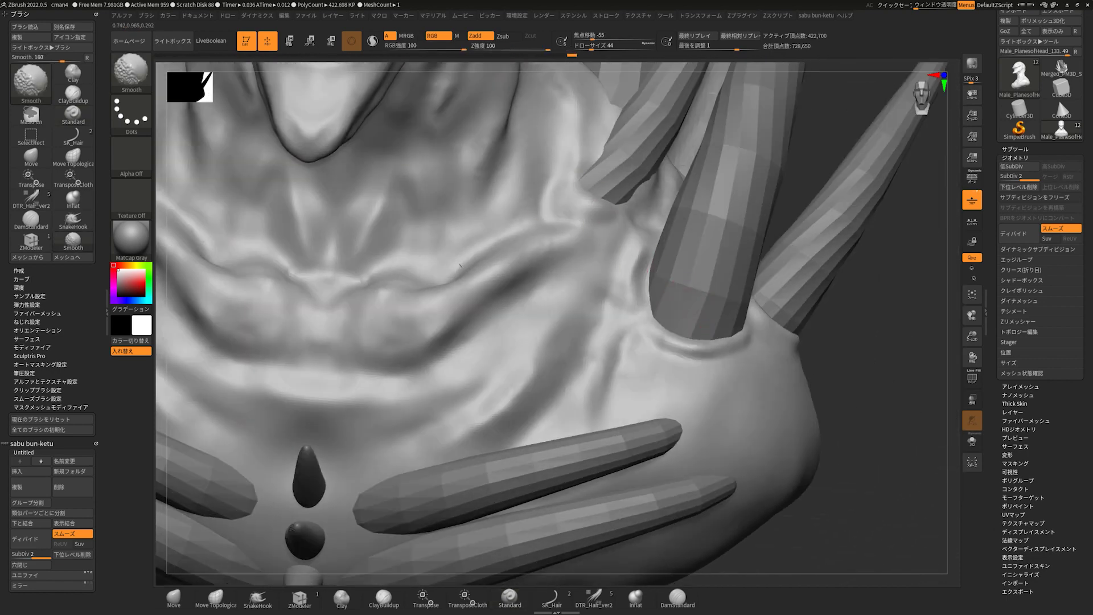
{"action": "key", "text": "ctrl+shift+z"}
{"action": "key", "text": "ctrl+shift+z"}
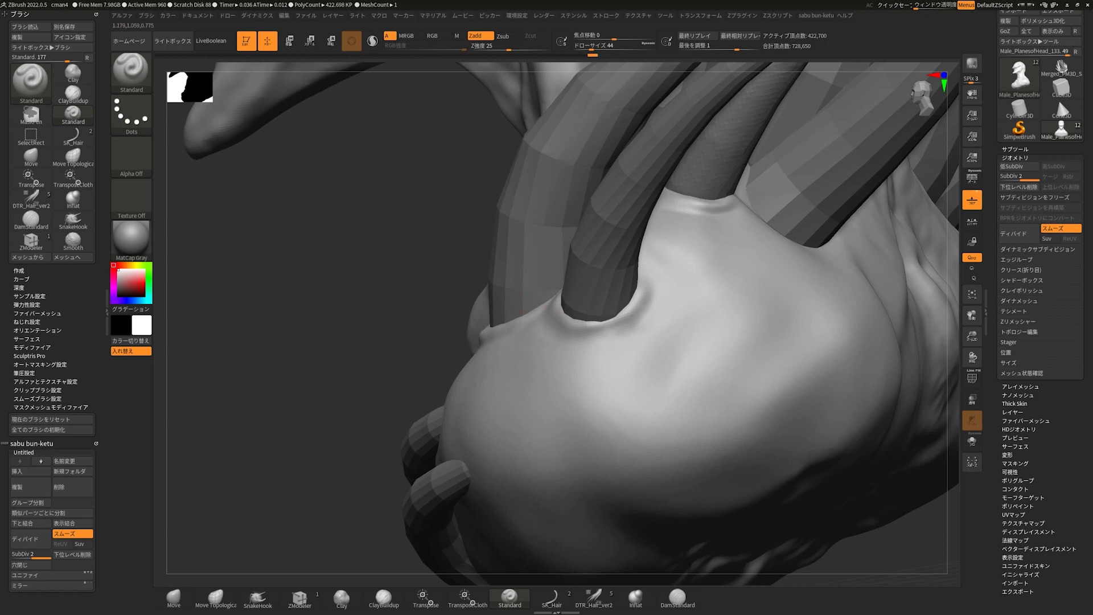
{"action": "key", "text": "ctrl+shift+z"}
{"action": "key", "text": "ctrl+shift+z"}
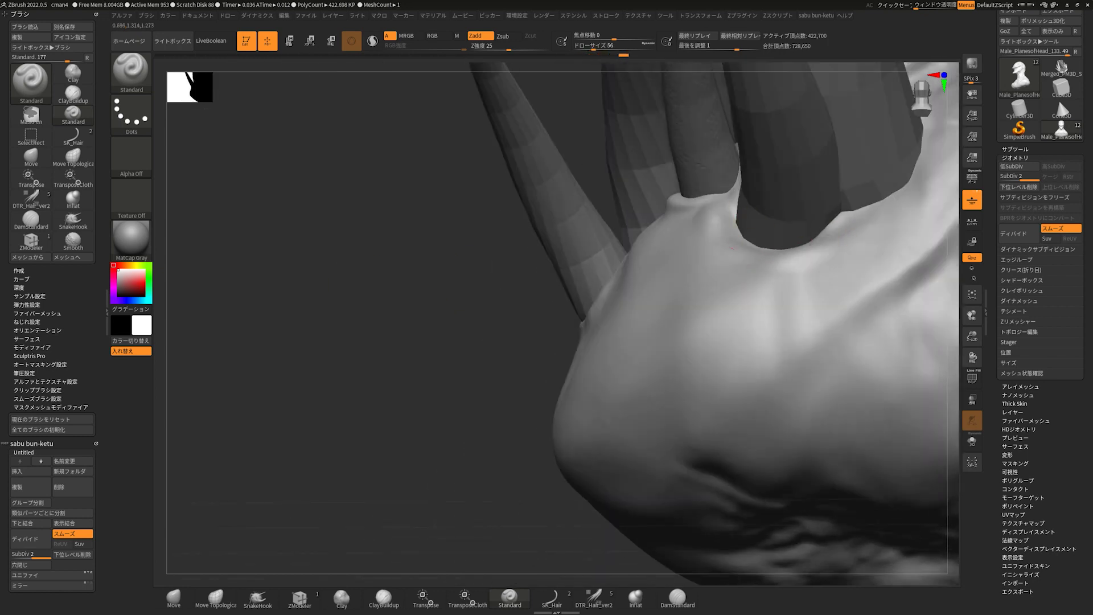
{"action": "key", "text": "ctrl+shift+z"}
{"action": "key", "text": "ctrl+shift+z"}
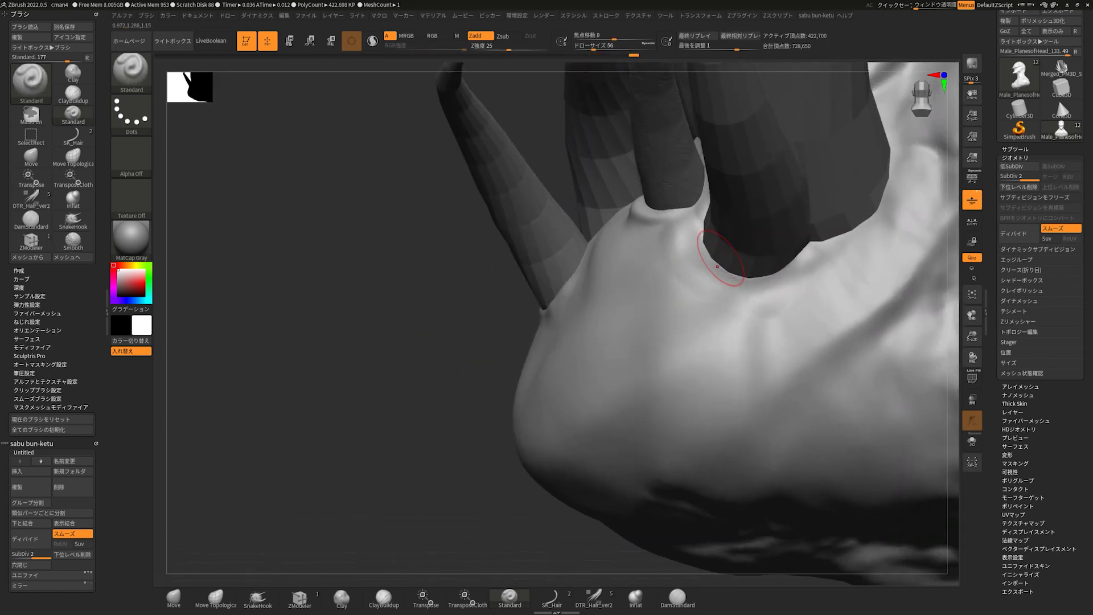
{"action": "key", "text": "ctrl+shift+z"}
{"action": "key", "text": "ctrl+shift+z"}
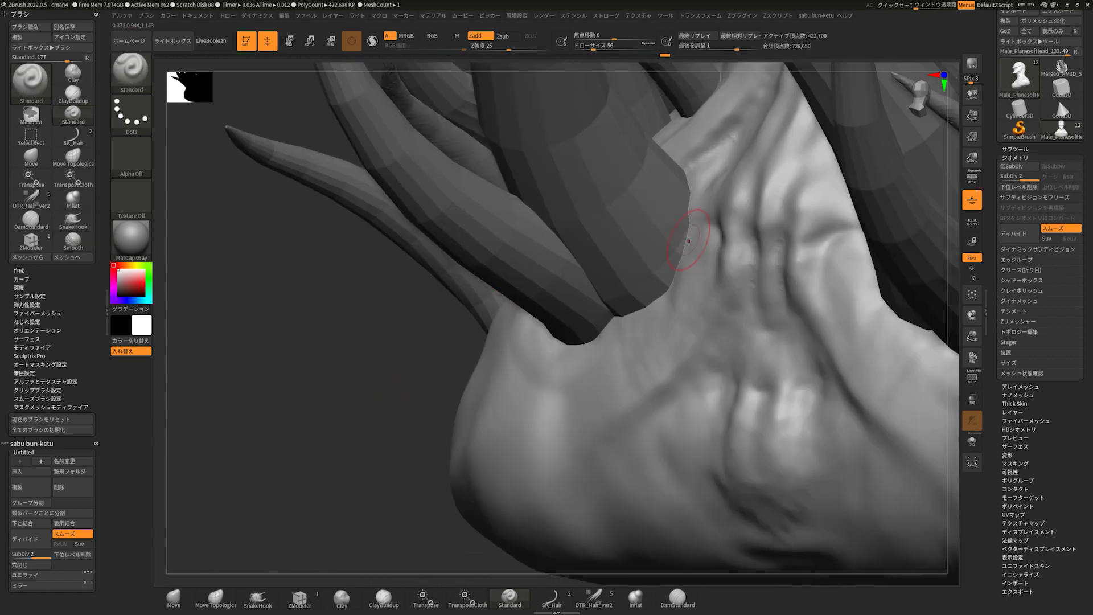
{"action": "key", "text": "ctrl+shift+z"}
{"action": "key", "text": "ctrl+shift+z"}
{"action": "key", "text": "ctrl+shift+z"}
{"action": "key", "text": "ctrl+shift+z"}
{"action": "key", "text": "ctrl+shift+z"}
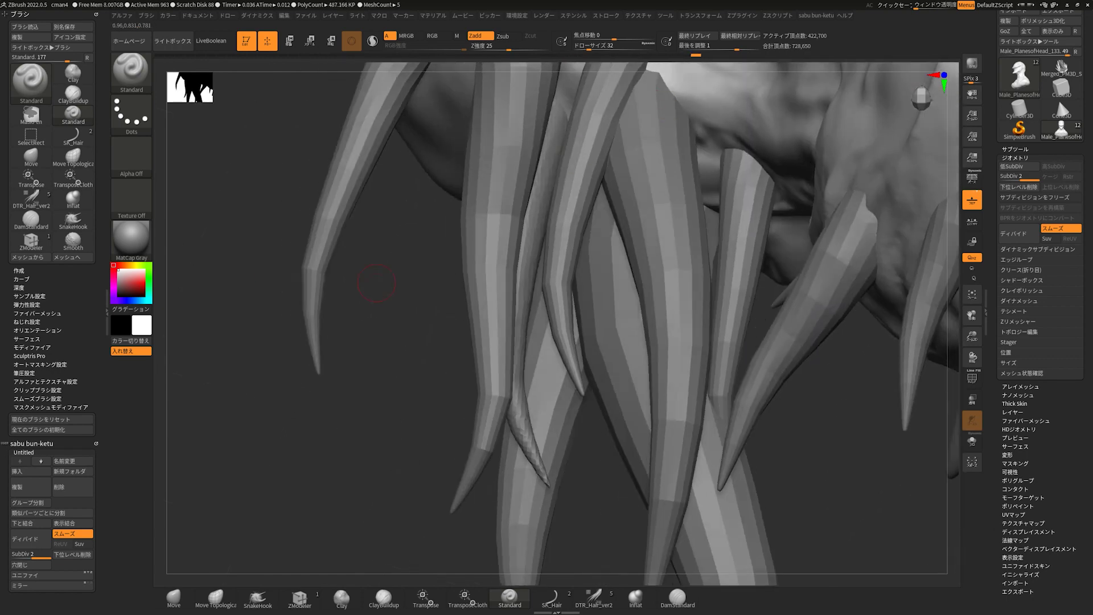
{"action": "key", "text": "ctrl+shift+z"}
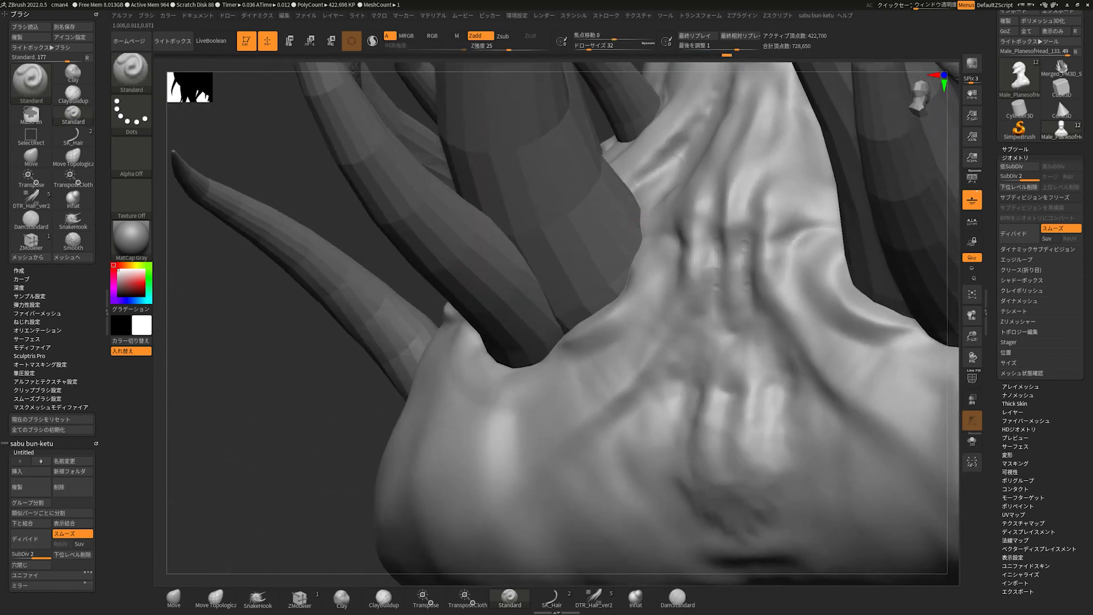
{"action": "key", "text": "ctrl+shift+z"}
{"action": "key", "text": "ctrl+shift+z"}
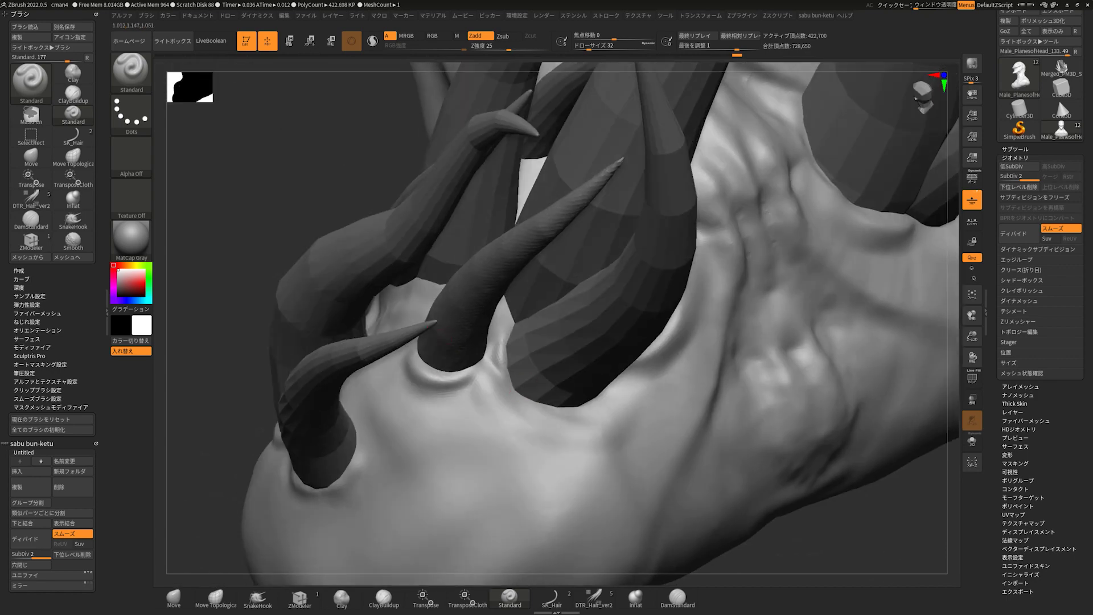
{"action": "key", "text": "ctrl+shift+z"}
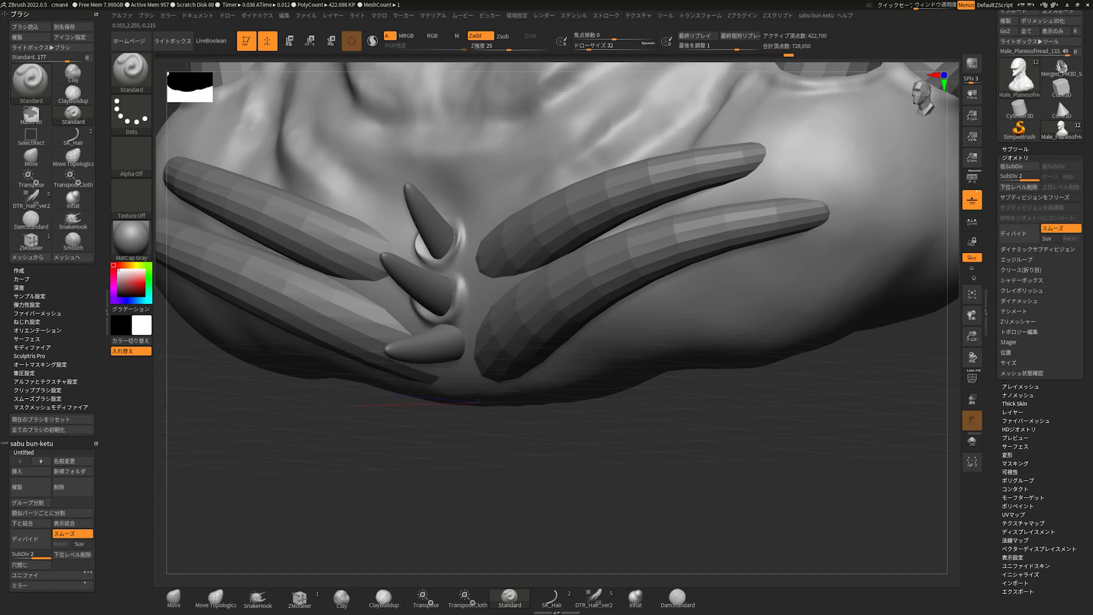
- Redo through the smoothing of the spike bases and later base-claw refinements
{"action": "key", "text": "ctrl+shift+z"}
{"action": "key", "text": "ctrl+shift+z"}
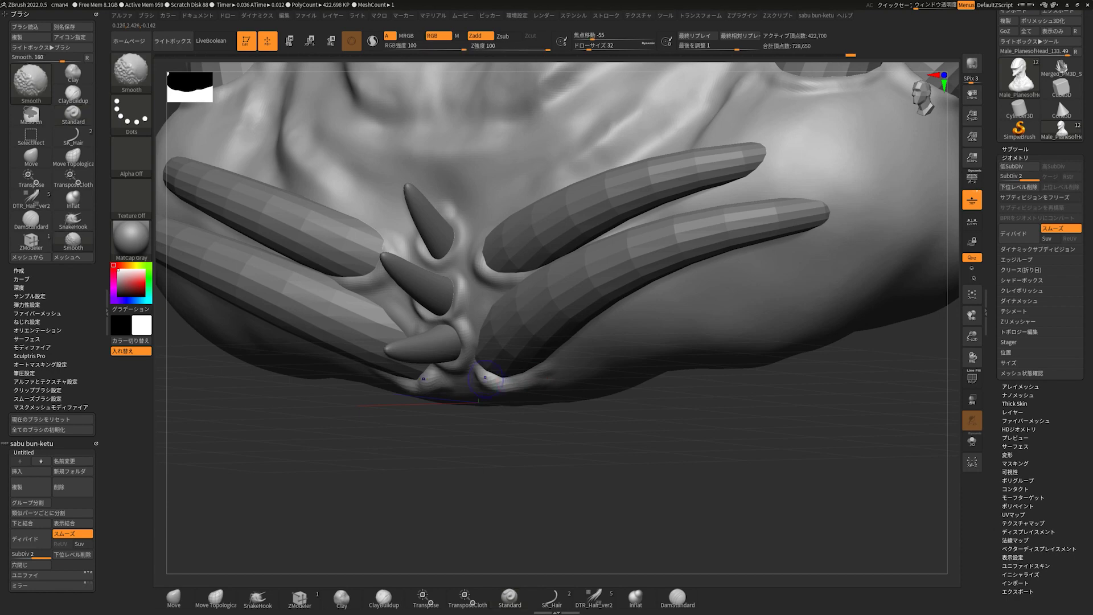
{"action": "key", "text": "ctrl+shift+z"}
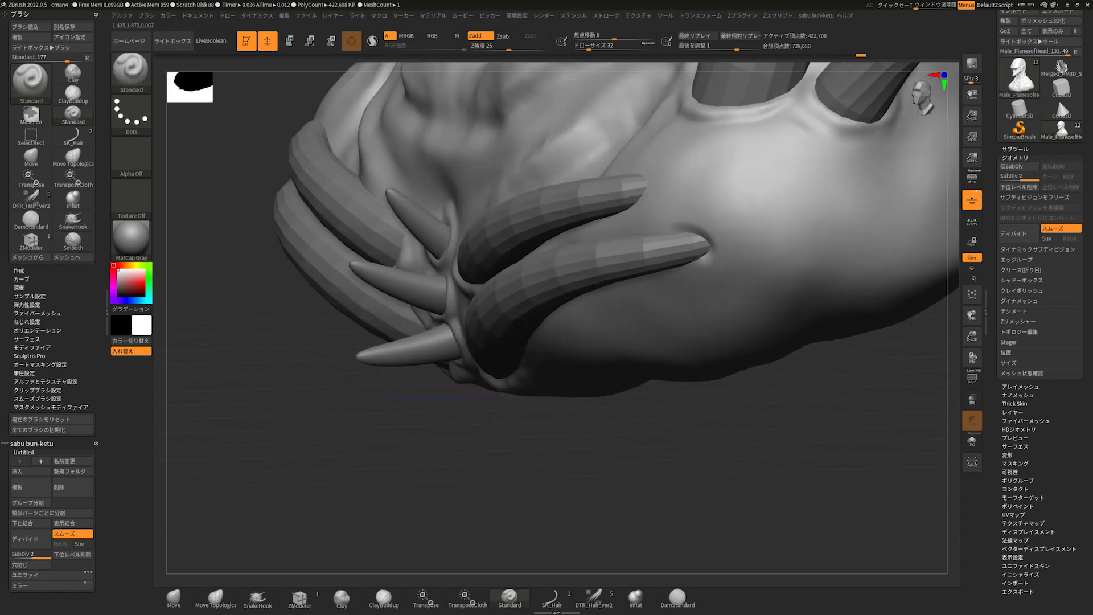
{"action": "key", "text": "ctrl+shift+z"}
{"action": "key", "text": "ctrl+shift+z"}
{"action": "key", "text": "ctrl+shift+z"}
{"action": "key", "text": "ctrl+shift+z"}
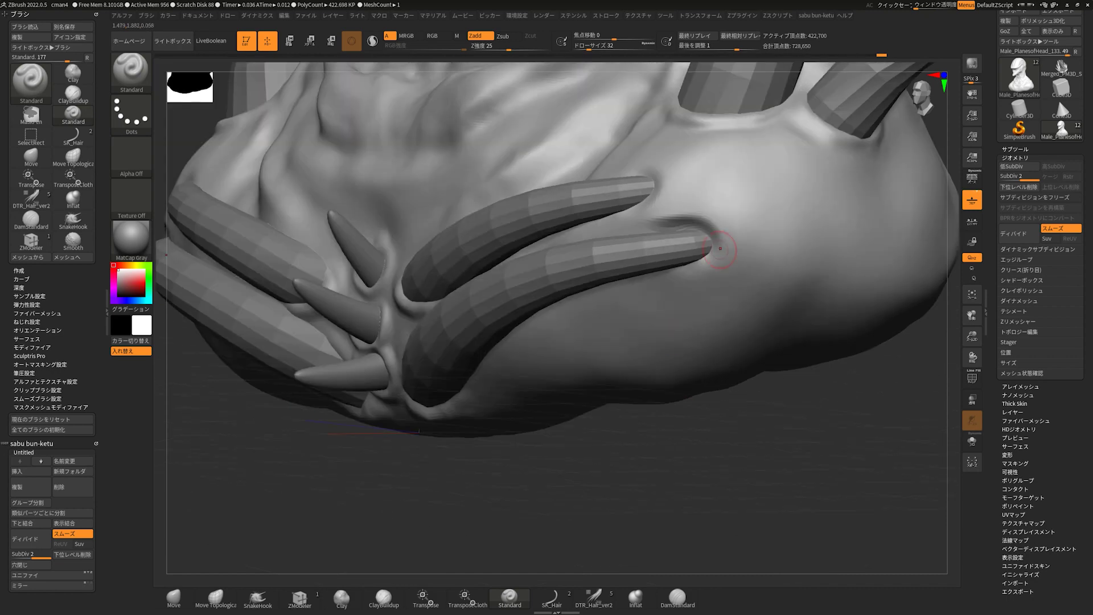
{"action": "key", "text": "ctrl+shift+z"}
{"action": "key", "text": "ctrl+shift+z"}
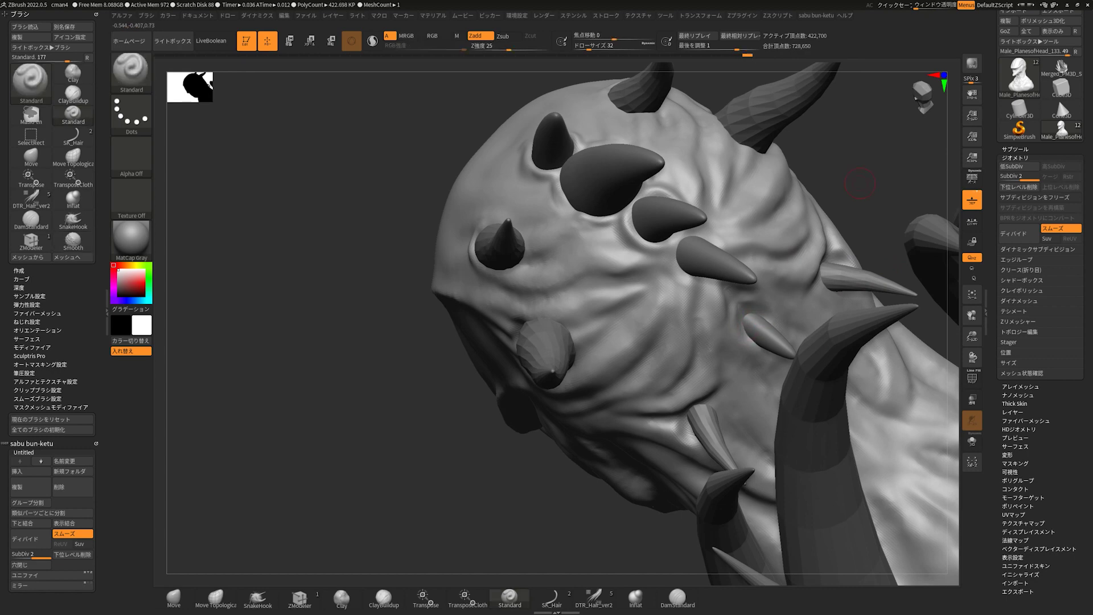
- Orbit around the spiky head and full bust, then drop to the lowest subdivision with Shift+D
{"action": "key", "text": "shift"}
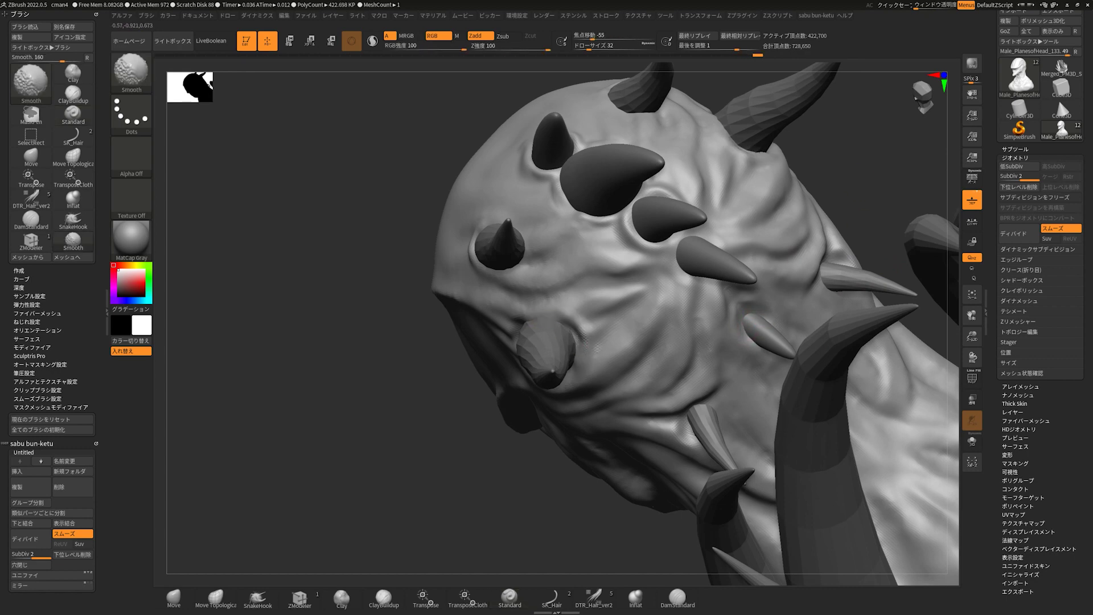
{"action": "right_click_drag", "start_coordinate": [488, 360], "coordinate": [647, 105]}
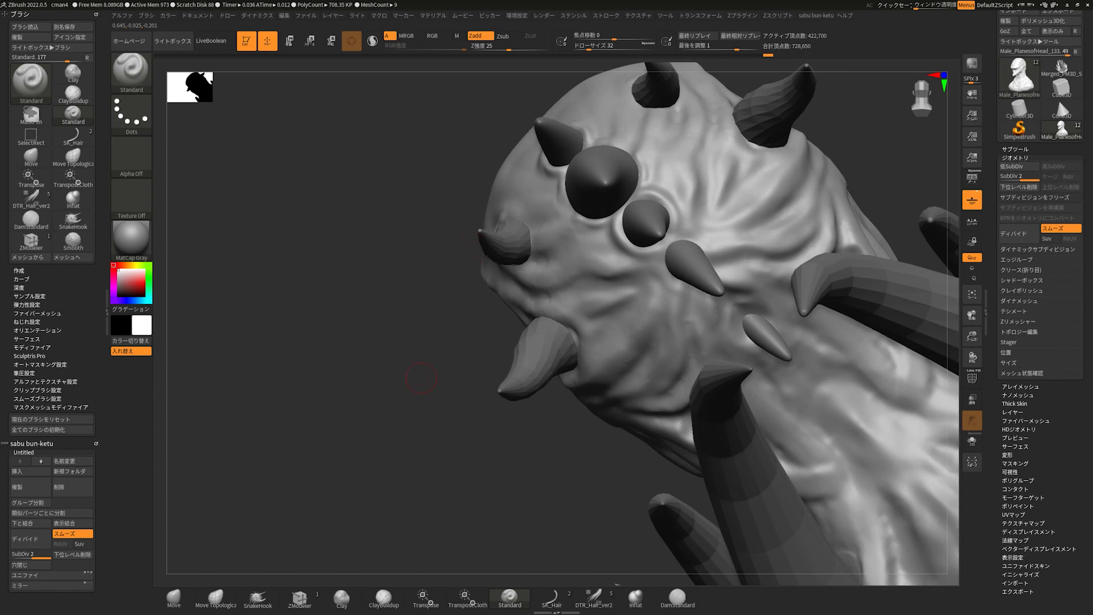
{"action": "right_click_drag", "start_coordinate": [493, 222], "coordinate": [655, 273]}
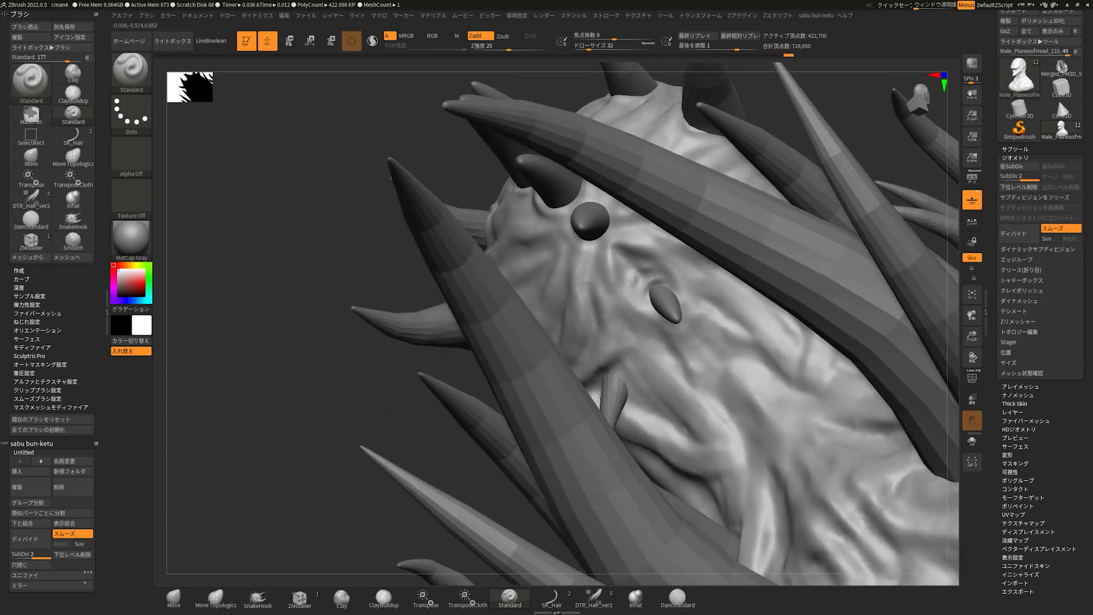
{"action": "mouse_move", "coordinate": [664, 300]}
{"action": "right_mouse_down"}
{"action": "mouse_move", "coordinate": [626, 371]}
{"action": "mouse_move", "coordinate": [672, 353]}
{"action": "right_mouse_up"}
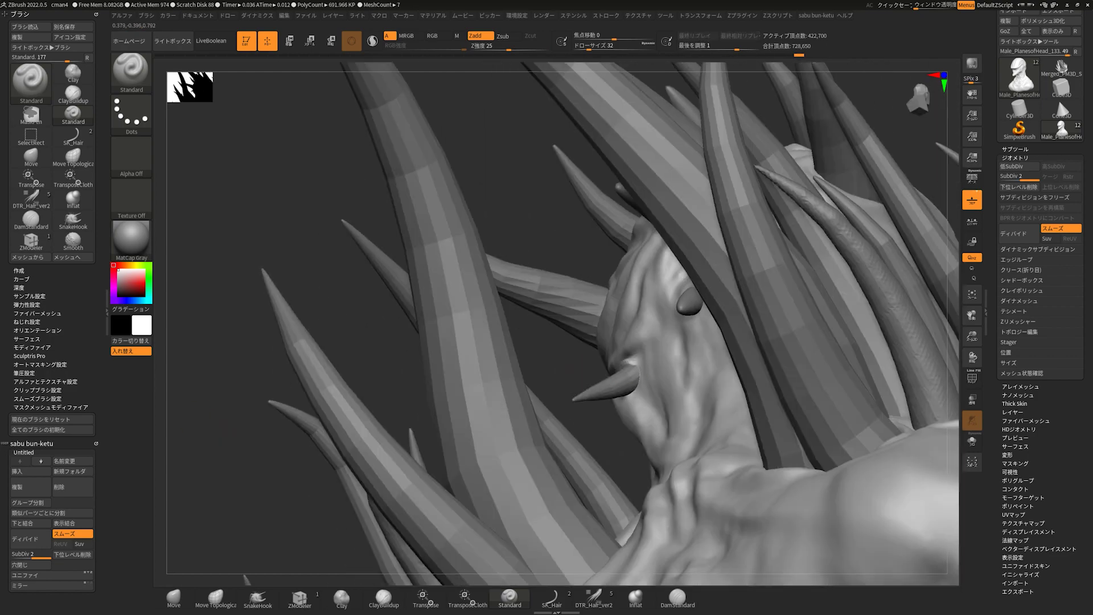
{"action": "right_click_drag", "start_coordinate": [564, 367], "coordinate": [695, 312]}
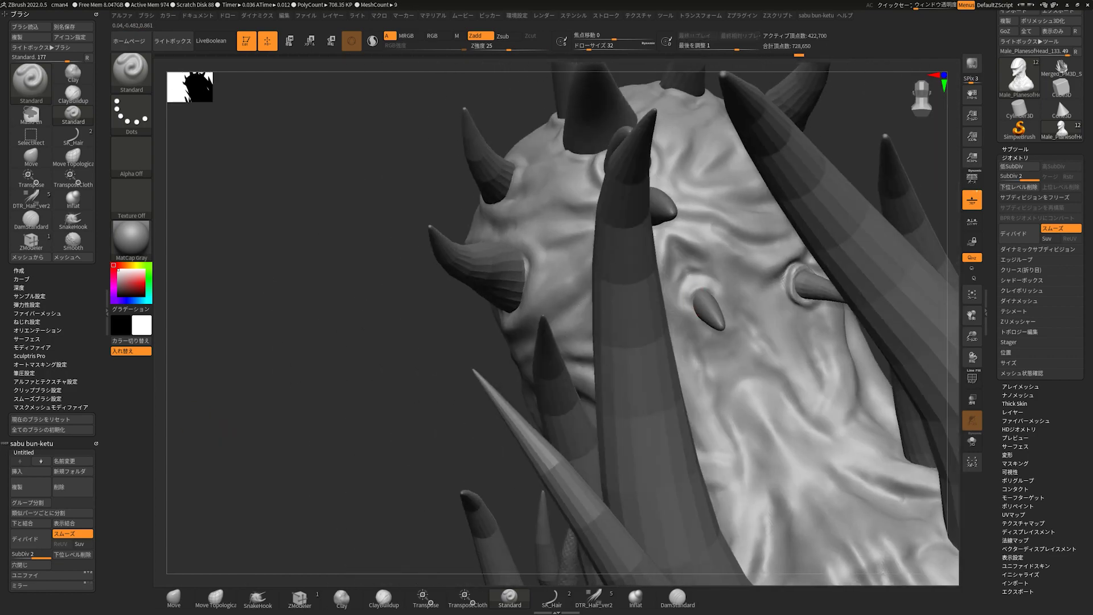
{"action": "mouse_move", "coordinate": [423, 408]}
{"action": "right_mouse_down"}
{"action": "mouse_move", "coordinate": [461, 392]}
{"action": "mouse_move", "coordinate": [409, 336]}
{"action": "mouse_move", "coordinate": [376, 346]}
{"action": "right_mouse_up"}
{"action": "right_click_drag", "start_coordinate": [432, 267], "coordinate": [609, 283]}
{"action": "key", "text": "shift+d"}
- Select Male_PlanesofHead_131, divide it to SubDiv 3, and zoom in on the base
{"action": "left_click", "coordinate": [1015, 148]}
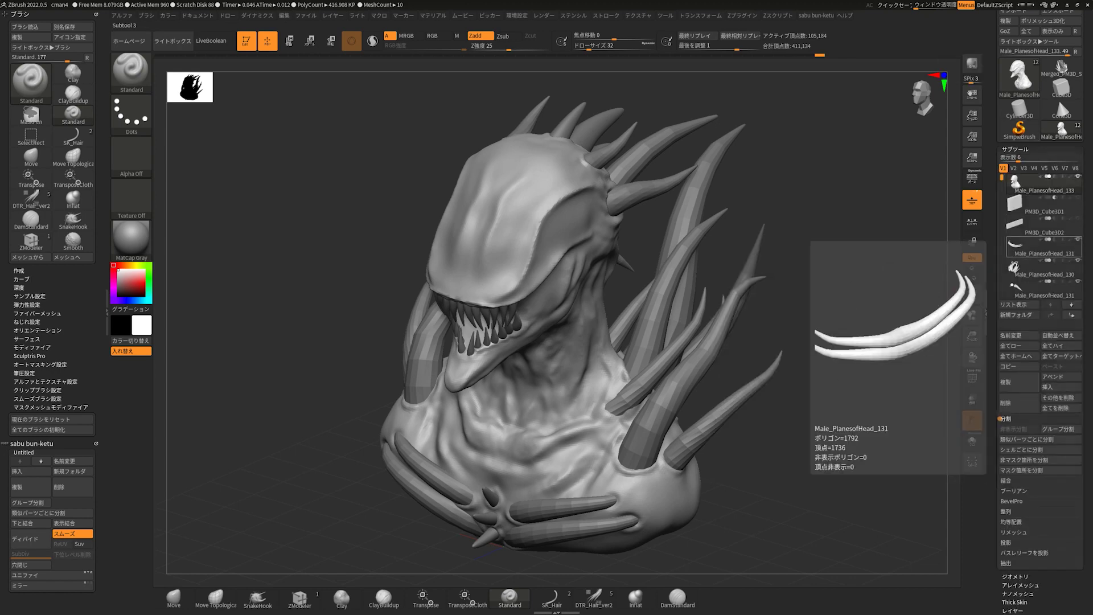
{"action": "left_click", "coordinate": [1037, 248]}
{"action": "left_click", "coordinate": [1016, 576]}
{"action": "left_click", "coordinate": [1019, 233]}
{"action": "mouse_move", "coordinate": [775, 410]}
{"action": "right_mouse_down", "text": "ctrl"}
{"action": "mouse_move", "coordinate": [770, 371]}
{"action": "mouse_move", "coordinate": [821, 424]}
{"action": "right_mouse_up", "text": "ctrl"}
{"action": "right_click_drag", "start_coordinate": [497, 430], "coordinate": [475, 353]}
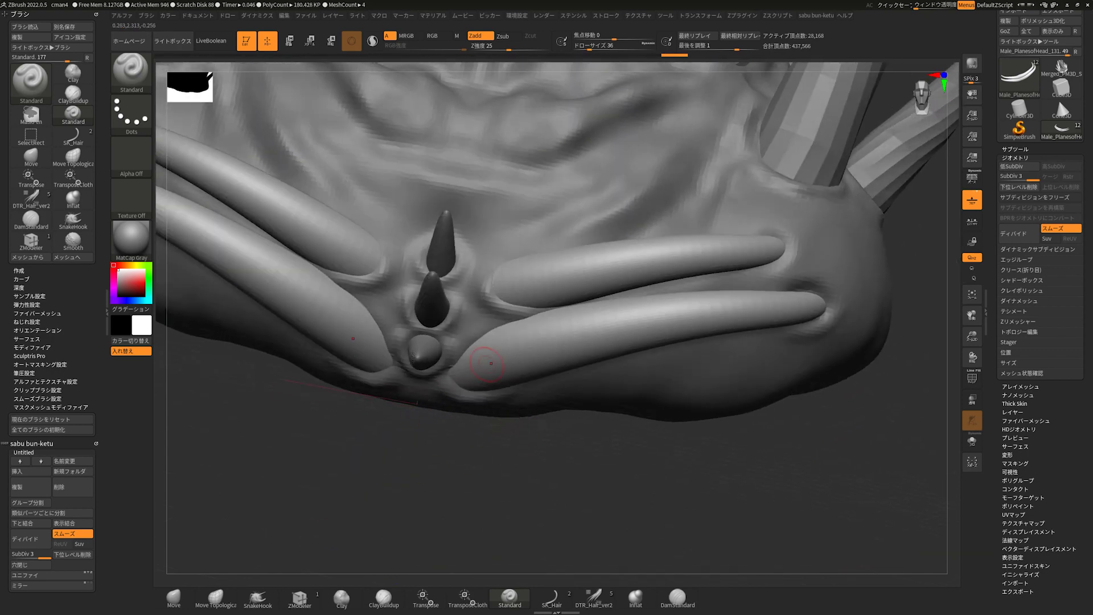
- Carve mirrored DamStandard grooves along the tops of the right and left claws
{"action": "left_click", "coordinate": [678, 598]}
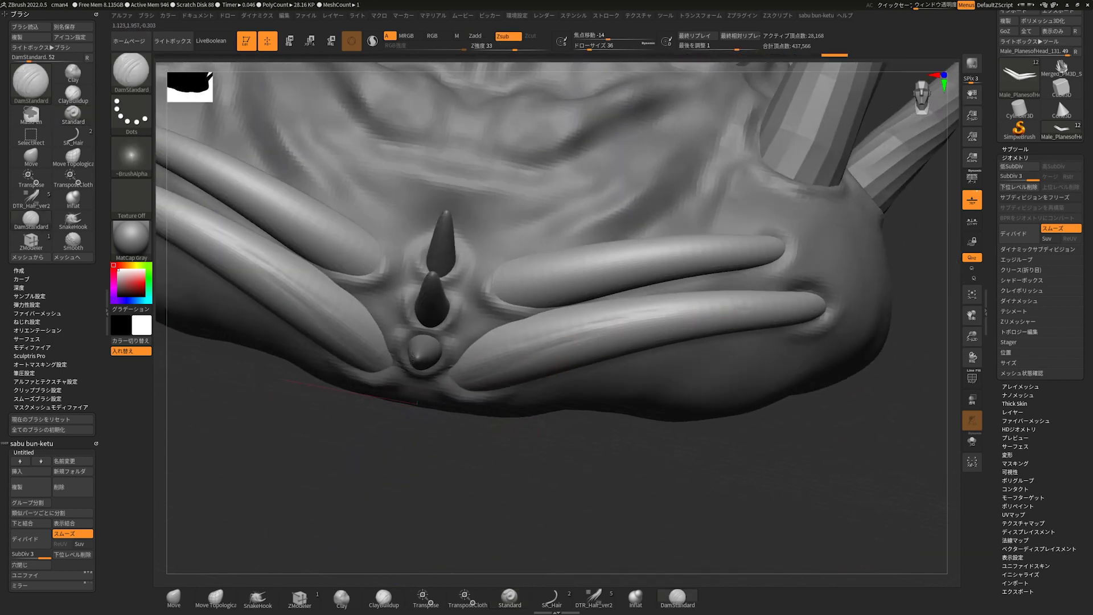
{"action": "left_click_drag", "start_coordinate": [569, 330], "coordinate": [710, 306]}
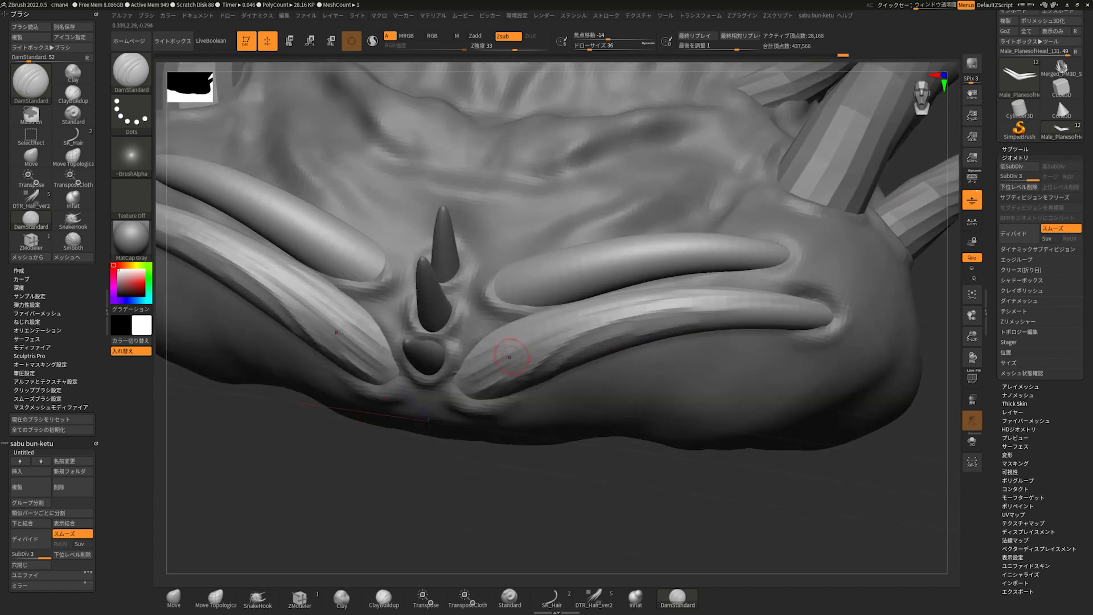
{"action": "mouse_move", "coordinate": [516, 368]}
{"action": "right_mouse_down"}
{"action": "mouse_move", "coordinate": [462, 387]}
{"action": "mouse_move", "coordinate": [513, 365]}
{"action": "right_mouse_up"}
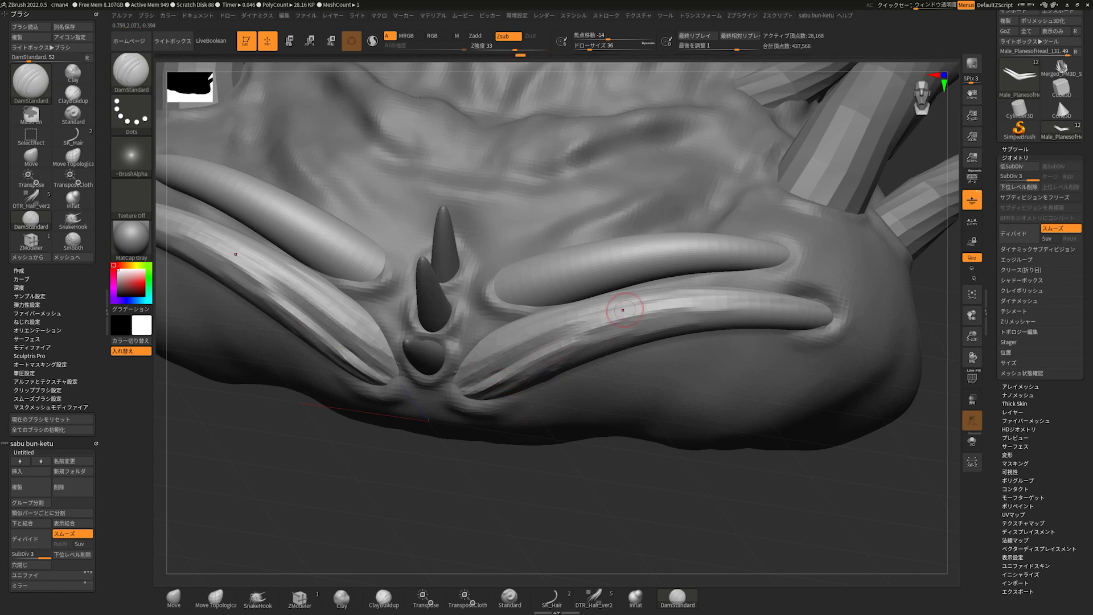
{"action": "left_click_drag", "start_coordinate": [645, 303], "coordinate": [822, 308]}
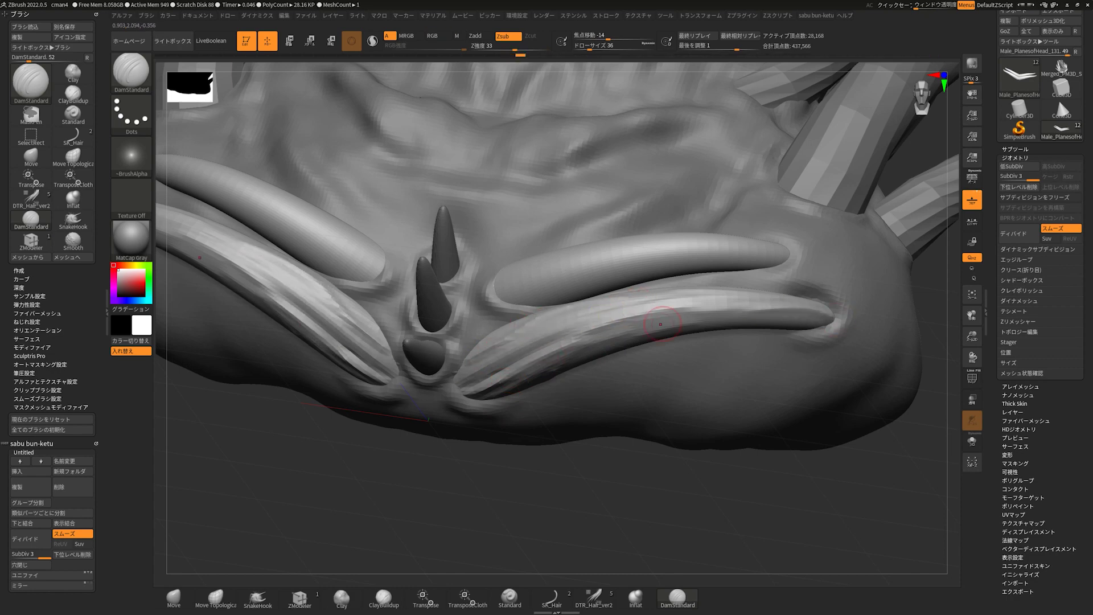
{"action": "right_click_drag", "start_coordinate": [592, 353], "coordinate": [547, 268]}
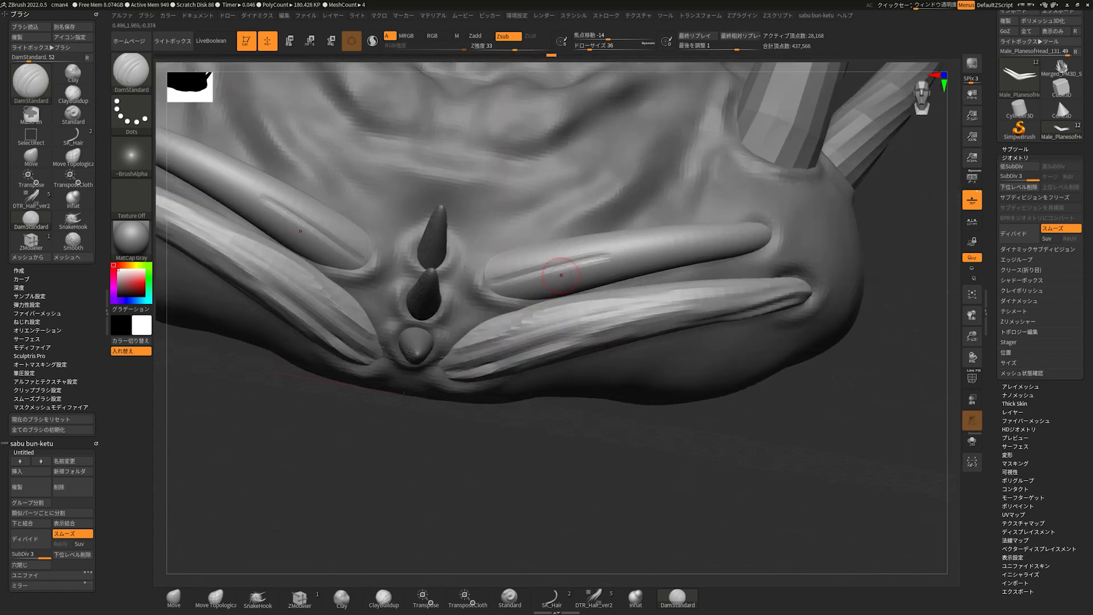
{"action": "left_click_drag", "start_coordinate": [486, 260], "coordinate": [756, 233]}
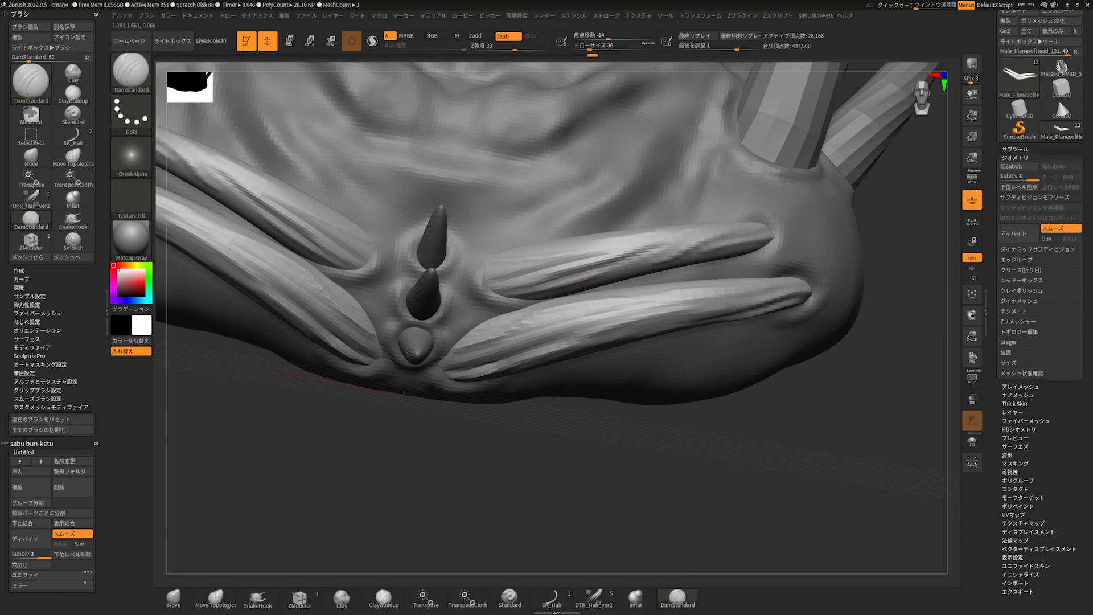
{"action": "right_click_drag", "start_coordinate": [547, 244], "coordinate": [740, 256]}
- Divide the claws to level 4, then select PM3D_Sphere3D2_3 and zoom on the spikes
{"action": "left_click", "coordinate": [1019, 233]}
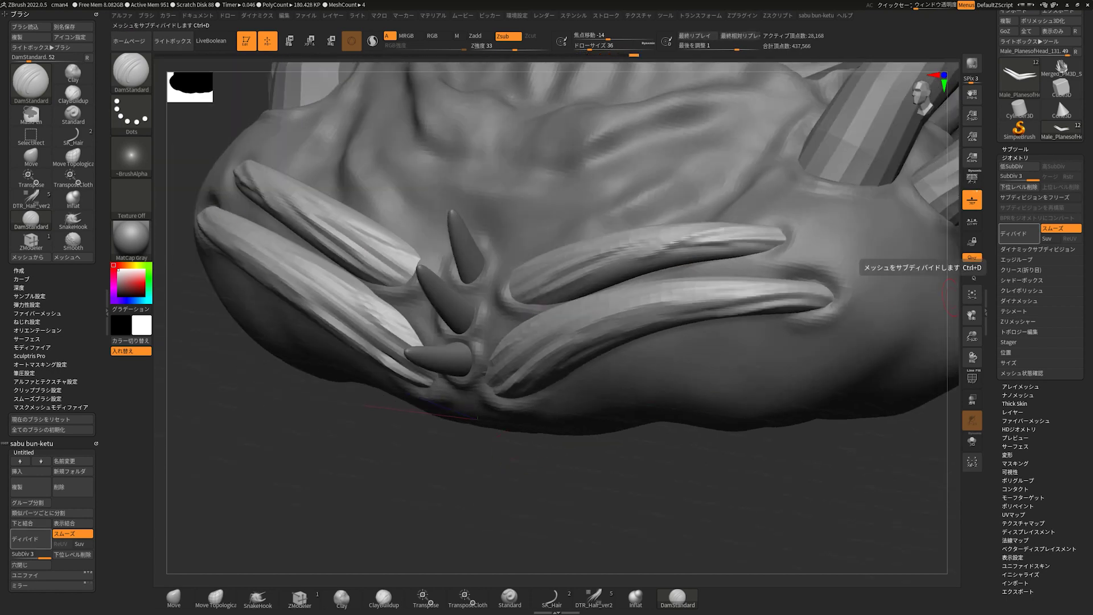
{"action": "right_click_drag", "start_coordinate": [787, 474], "coordinate": [962, 261]}
{"action": "left_click", "coordinate": [1015, 149]}
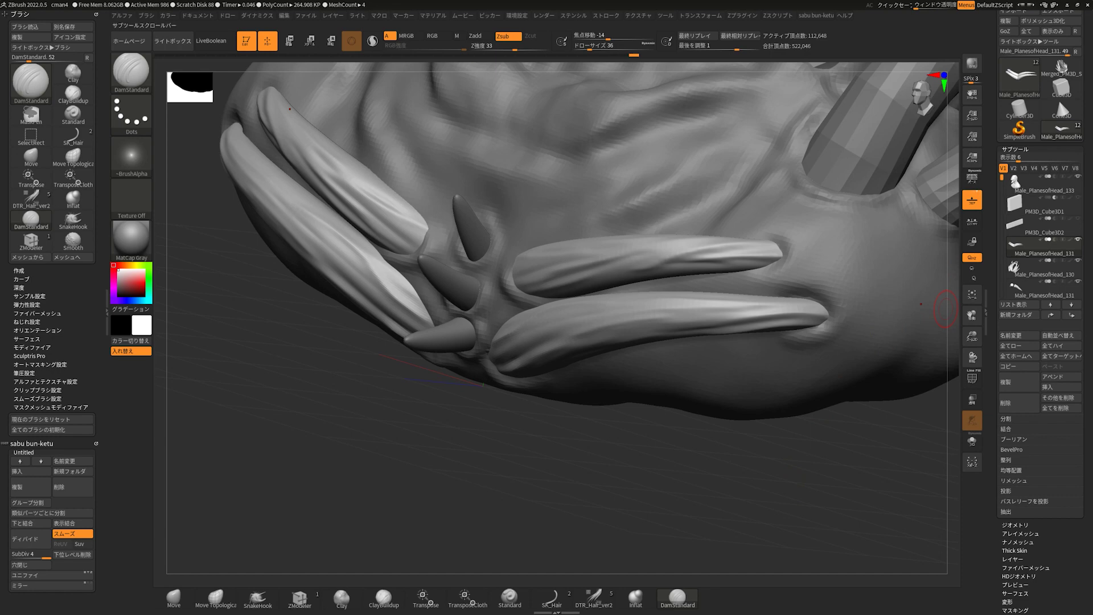
{"action": "left_click", "coordinate": [1025, 310]}
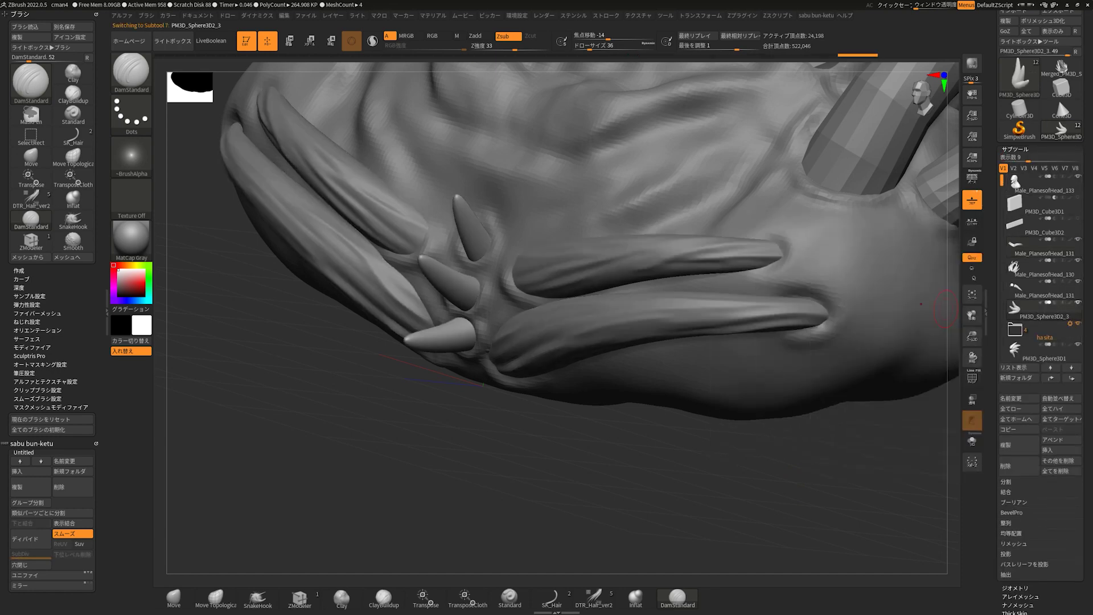
{"action": "left_click", "coordinate": [1015, 148]}
{"action": "left_click", "coordinate": [1007, 158]}
{"action": "right_click_drag", "start_coordinate": [399, 399], "coordinate": [372, 449], "text": "alt"}
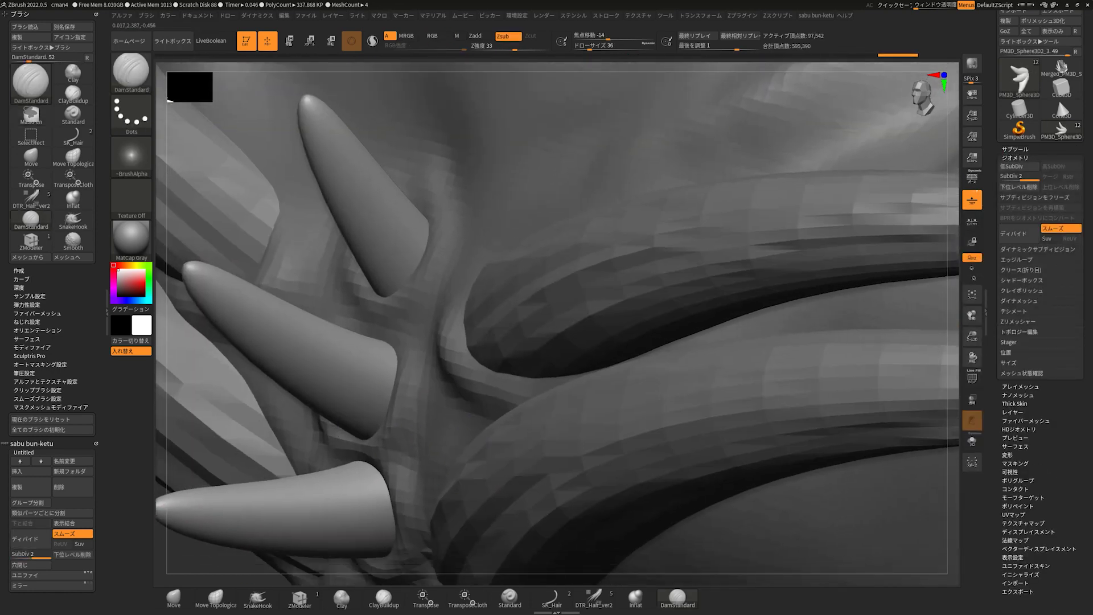
- Carve a crease along the lower spike and smooth its tip
{"action": "left_click_drag", "start_coordinate": [336, 439], "coordinate": [420, 420]}
{"action": "mouse_move", "coordinate": [424, 450]}
{"action": "right_mouse_down"}
{"action": "mouse_move", "coordinate": [422, 440]}
{"action": "mouse_move", "coordinate": [700, 313]}
{"action": "mouse_move", "coordinate": [476, 408]}
{"action": "right_mouse_up"}
{"action": "left_click_drag", "start_coordinate": [475, 409], "coordinate": [518, 364], "text": "shift"}
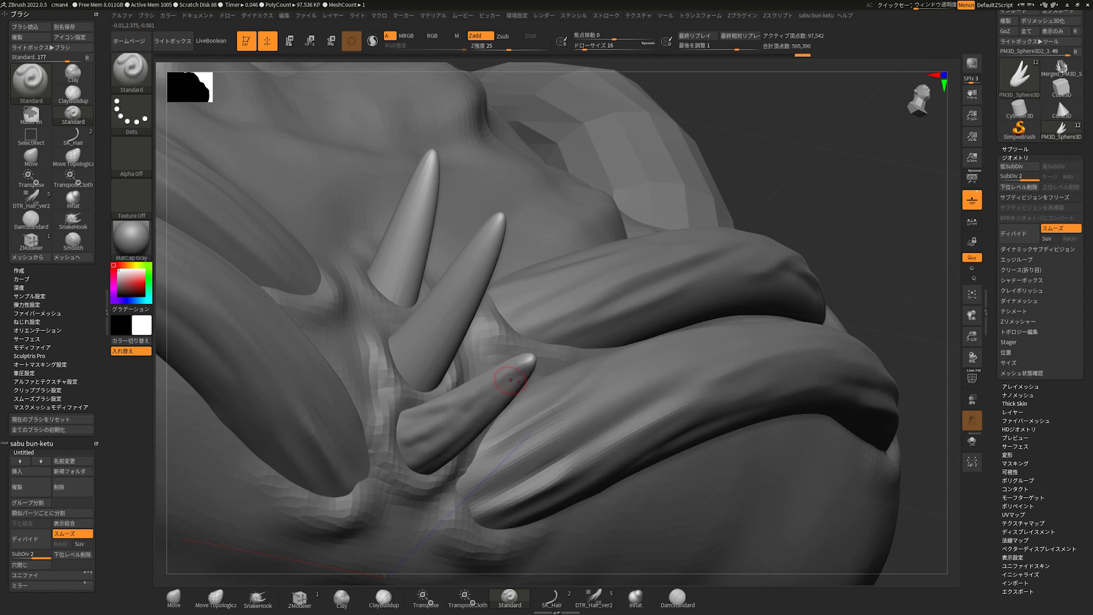
{"action": "right_click_drag", "start_coordinate": [511, 379], "coordinate": [559, 396]}
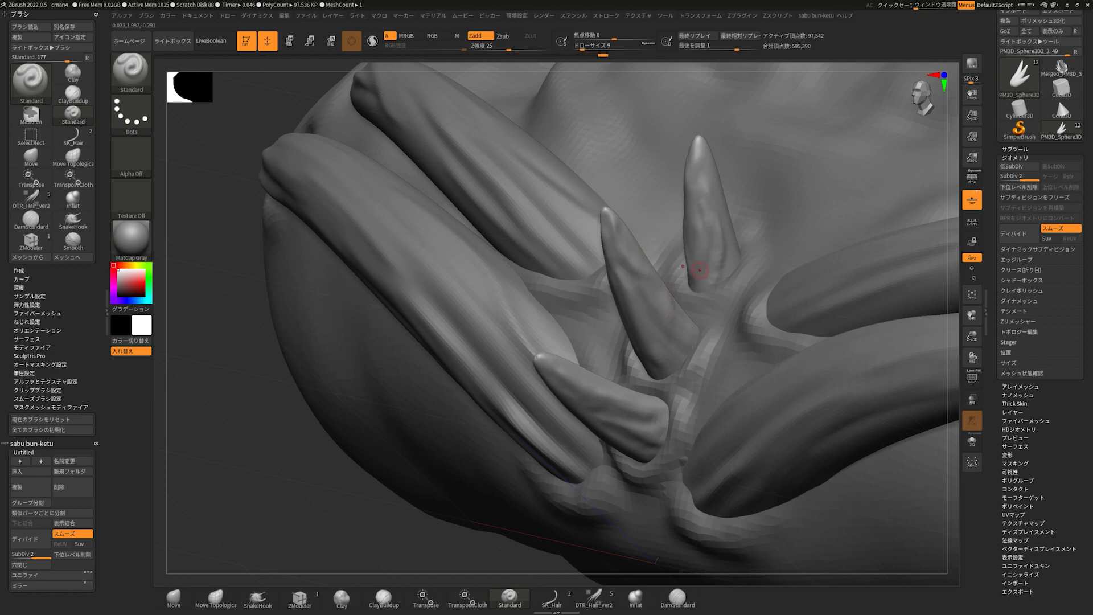
{"action": "mouse_move", "coordinate": [356, 460]}
{"action": "right_mouse_down"}
{"action": "mouse_move", "coordinate": [445, 402]}
{"action": "mouse_move", "coordinate": [399, 393]}
{"action": "right_mouse_up"}
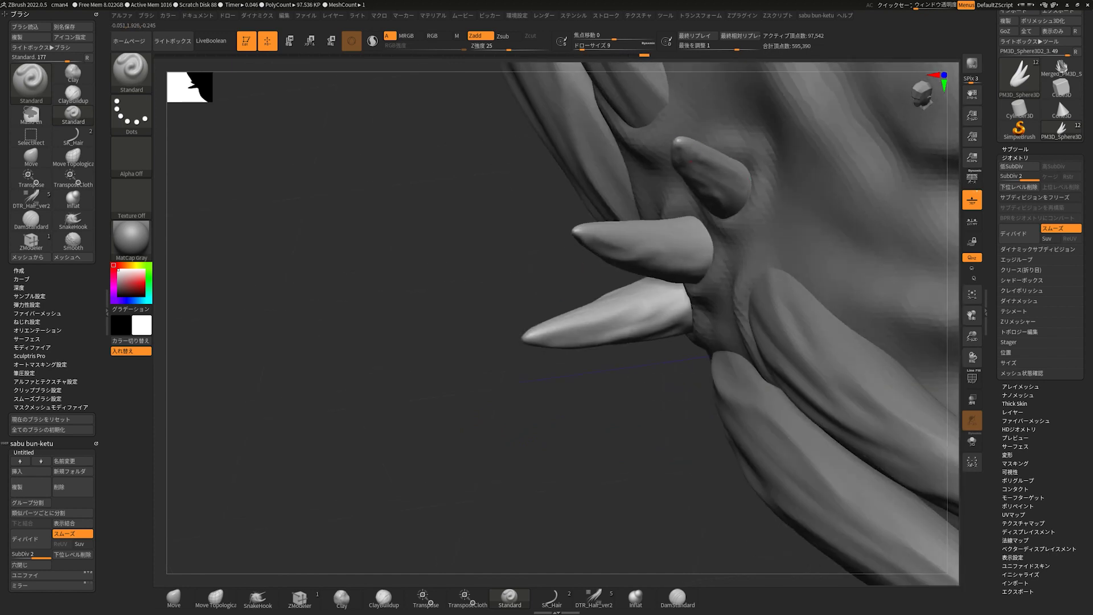
- Carve fibrous grooves into the upper and other spikes with DamStandard, then frame the creature
{"action": "left_click", "coordinate": [678, 598]}
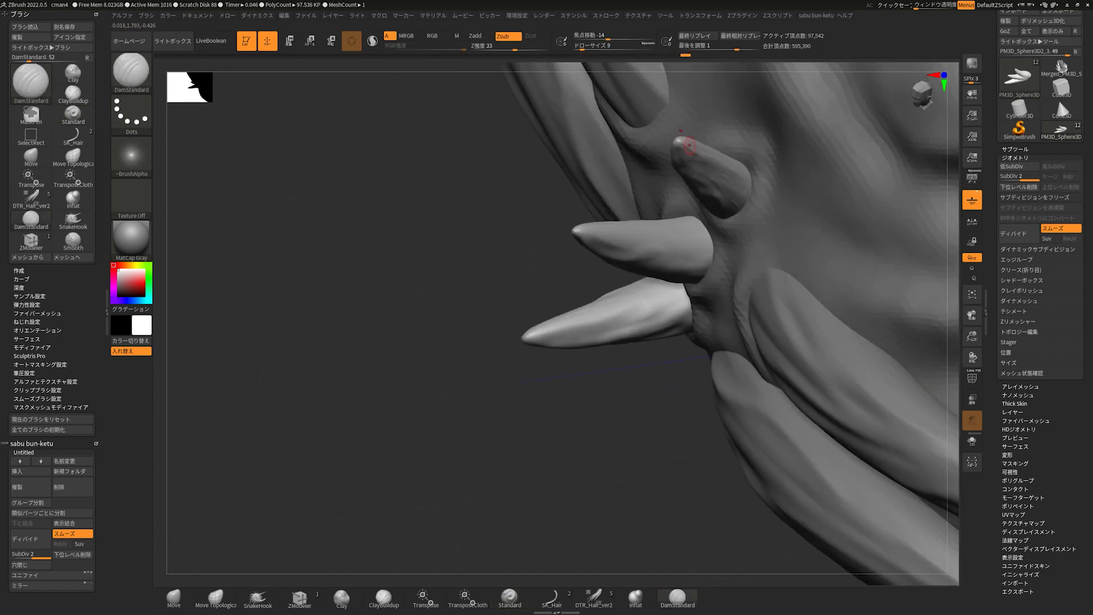
{"action": "right_click_drag", "start_coordinate": [694, 150], "coordinate": [699, 205]}
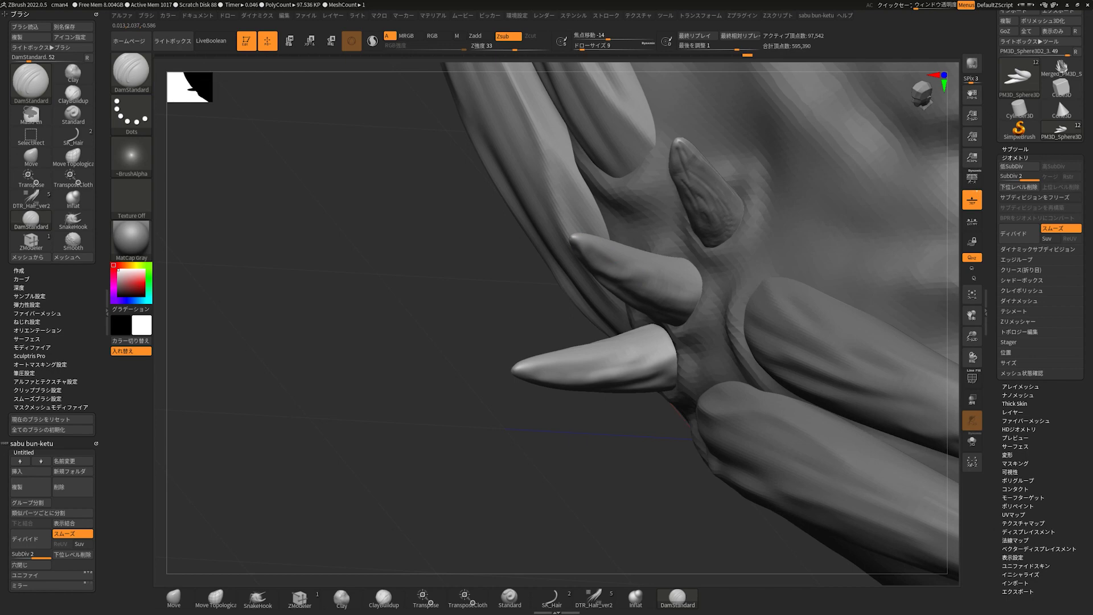
{"action": "right_click_drag", "start_coordinate": [655, 290], "coordinate": [625, 279]}
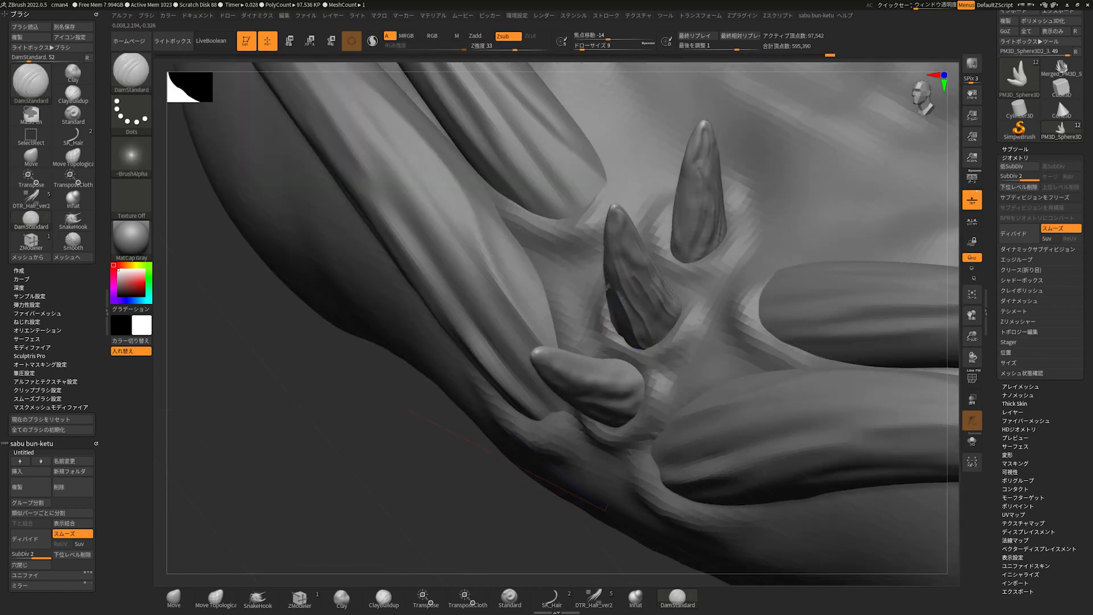
{"action": "right_click_drag", "start_coordinate": [566, 307], "coordinate": [621, 405]}
{"action": "key", "text": "ctrl"}
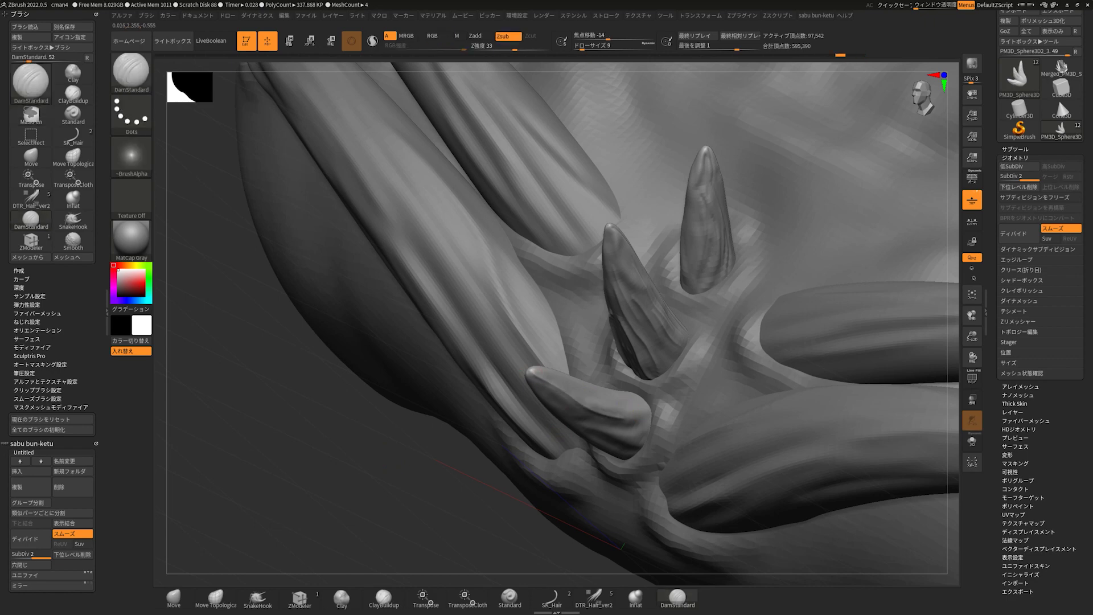
{"action": "right_click_drag", "start_coordinate": [601, 432], "coordinate": [562, 394]}
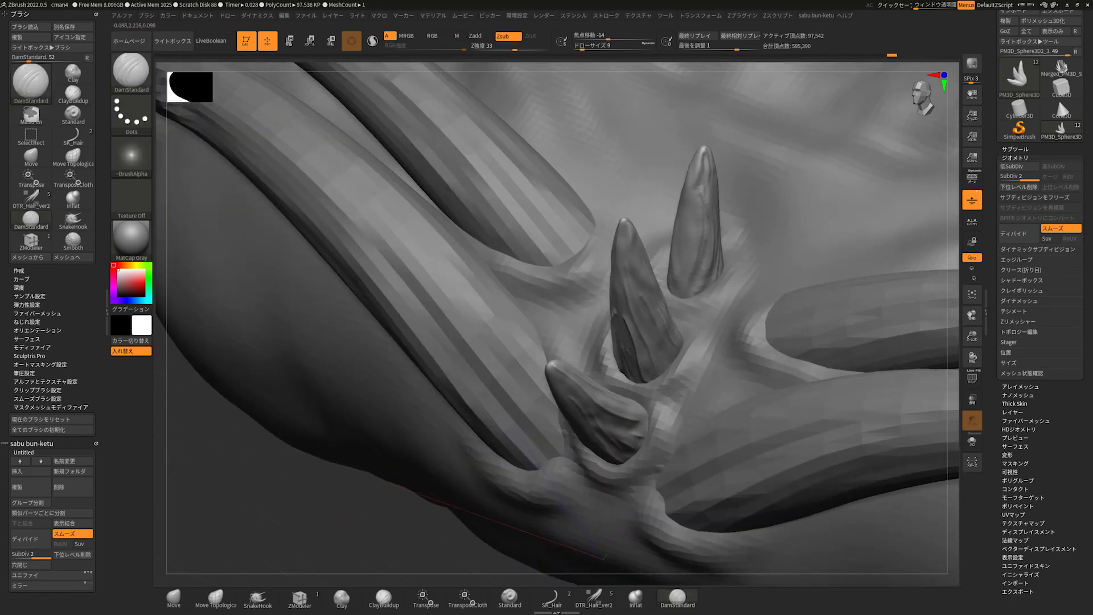
{"action": "key", "text": "f"}
{"action": "left_click", "coordinate": [1015, 149]}
{"action": "mouse_move", "coordinate": [1046, 337]}
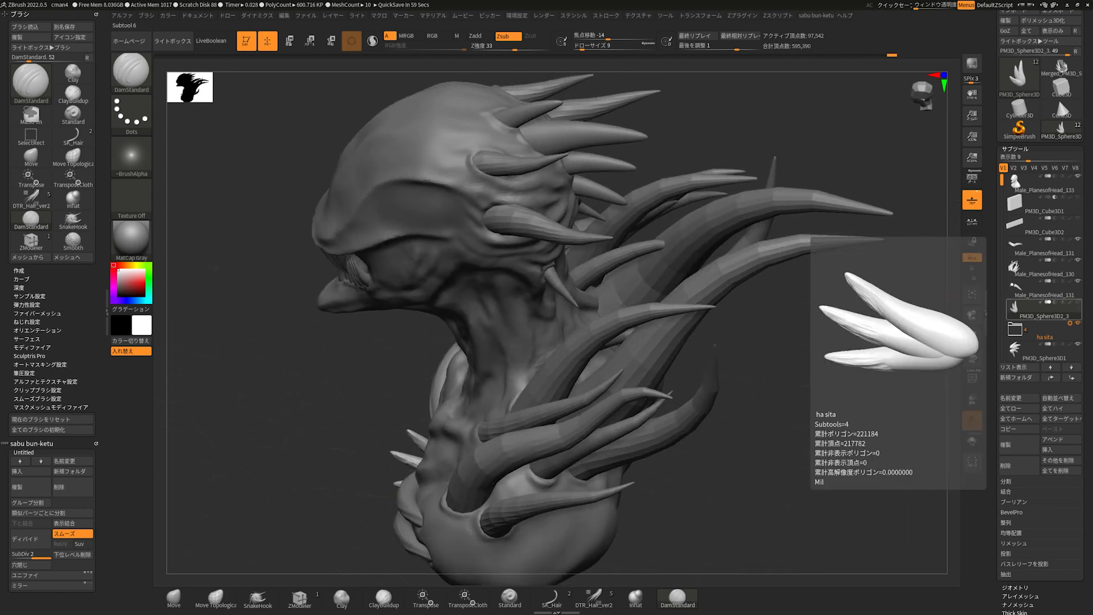
{"action": "left_click", "coordinate": [1033, 290]}
{"action": "left_click", "coordinate": [1015, 587]}
{"action": "left_click", "coordinate": [1016, 232]}
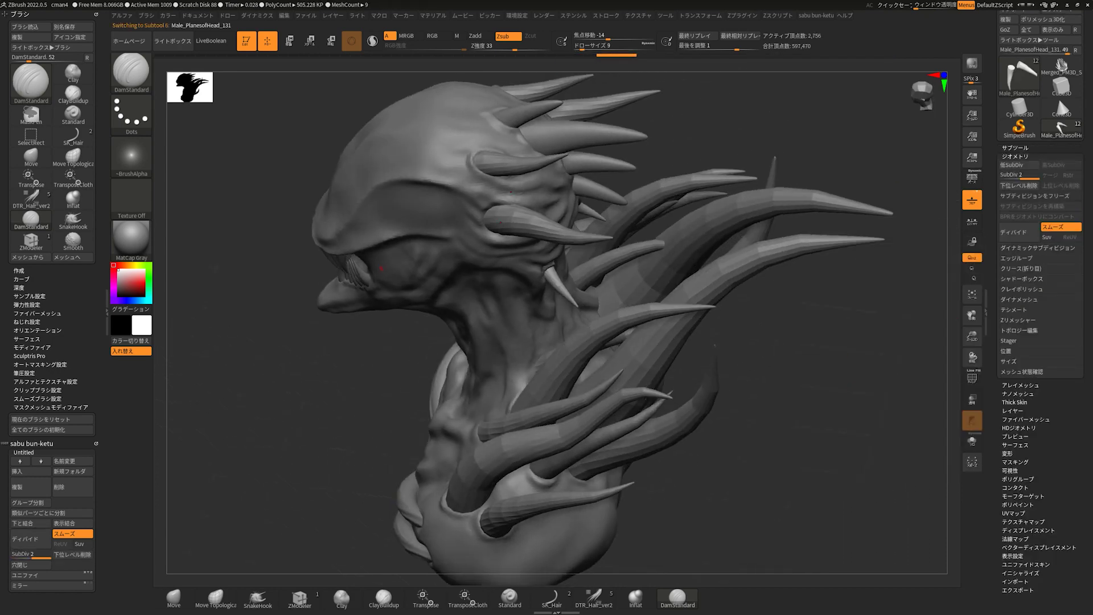
{"action": "left_click", "coordinate": [1015, 148]}
{"action": "left_click", "coordinate": [1033, 273]}
{"action": "left_click", "coordinate": [1015, 587]}
{"action": "left_click", "coordinate": [972, 257]}
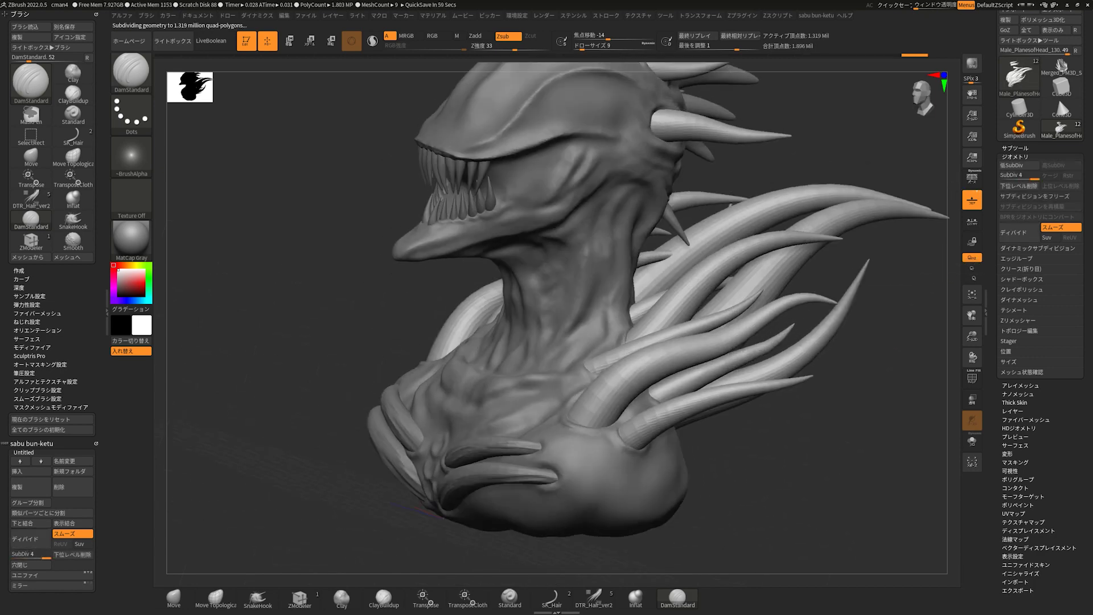
{"action": "left_click_drag", "start_coordinate": [887, 340], "coordinate": [903, 339]}
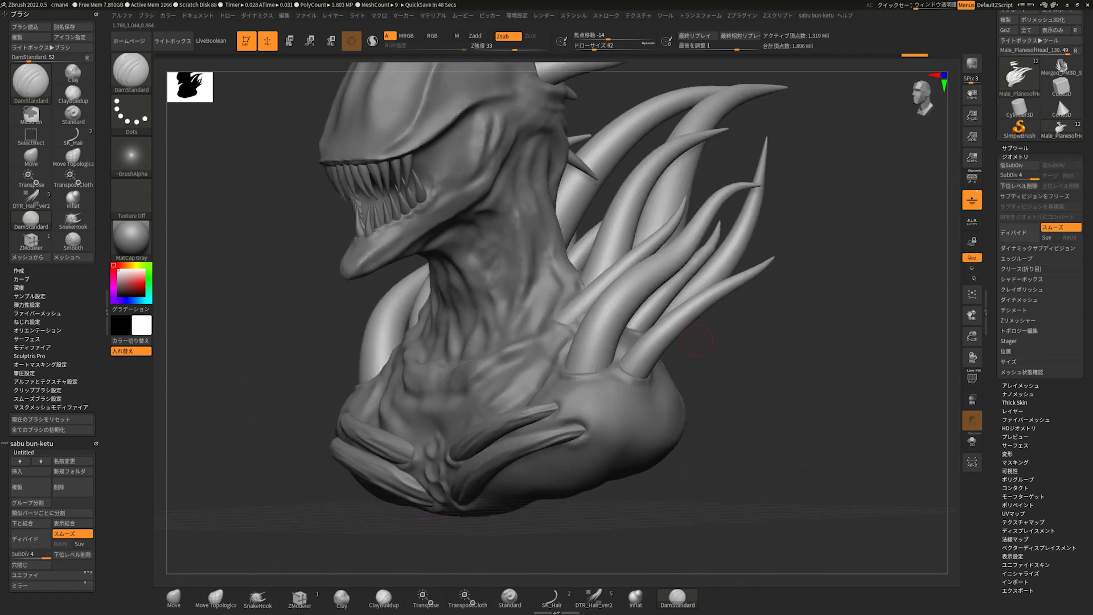
{"action": "left_click_drag", "start_coordinate": [697, 341], "coordinate": [652, 372]}
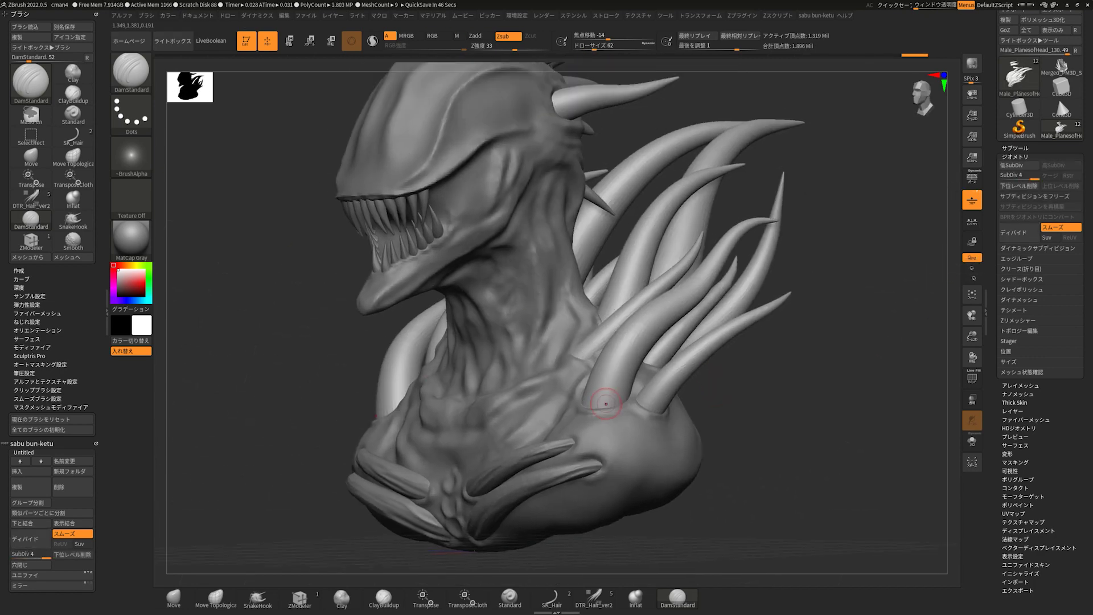
{"action": "left_click", "coordinate": [640, 340], "text": "alt"}
{"action": "mouse_move", "coordinate": [640, 340]}
{"action": "left_mouse_down"}
{"action": "mouse_move", "coordinate": [556, 378]}
{"action": "mouse_move", "coordinate": [561, 342]}
{"action": "mouse_move", "coordinate": [666, 399]}
{"action": "left_mouse_up"}
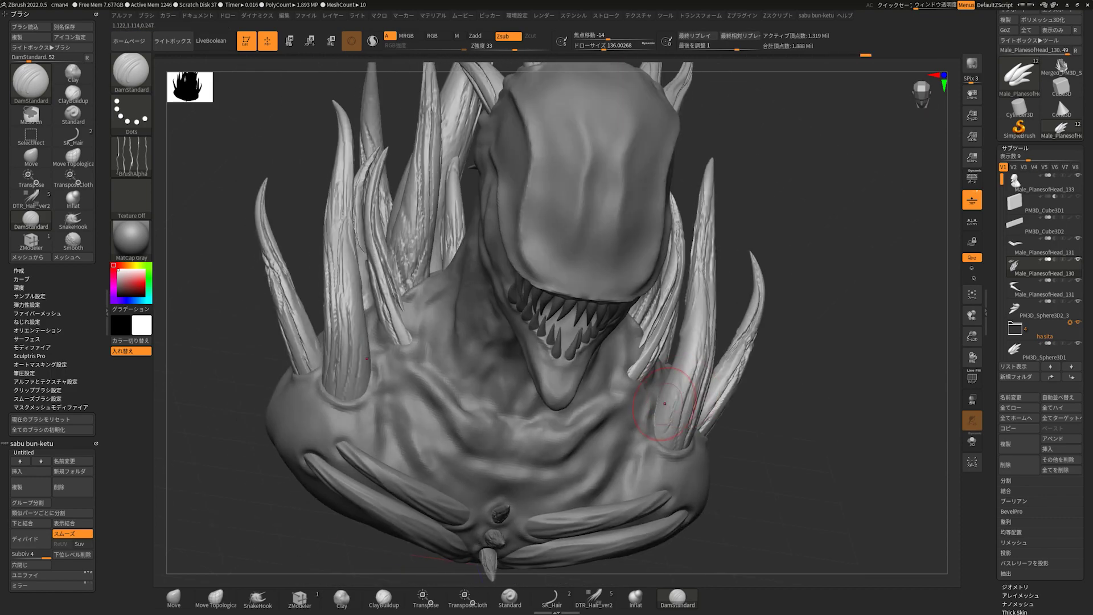
{"action": "left_click_drag", "start_coordinate": [737, 361], "coordinate": [826, 364]}
{"action": "left_click", "coordinate": [1044, 294]}
{"action": "left_click_drag", "start_coordinate": [877, 403], "coordinate": [708, 393]}
{"action": "left_click_drag", "start_coordinate": [740, 427], "coordinate": [788, 429]}
{"action": "left_click", "coordinate": [1030, 268]}
{"action": "left_click", "coordinate": [437, 111], "text": "alt"}
{"action": "mouse_move", "coordinate": [854, 399]}
{"action": "left_mouse_down"}
{"action": "mouse_move", "coordinate": [769, 393]}
{"action": "mouse_move", "coordinate": [825, 433]}
{"action": "left_mouse_up"}
- Set the brush alpha to Alpha 60 and carve striations into the upper teeth
{"action": "left_click_drag", "start_coordinate": [342, 399], "coordinate": [364, 306], "text": "alt"}
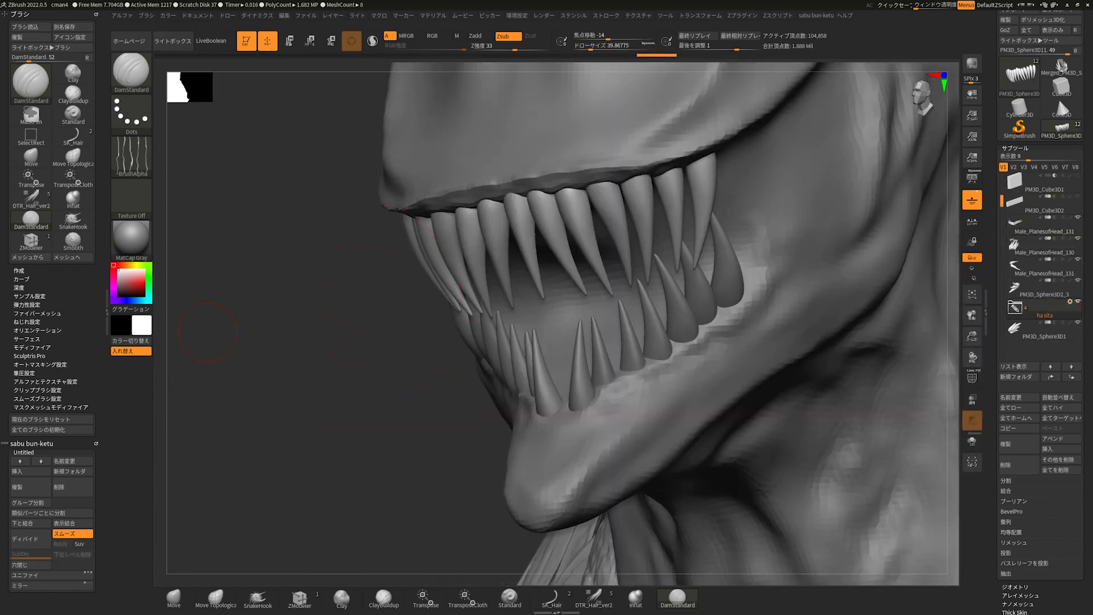
{"action": "left_click", "coordinate": [131, 155]}
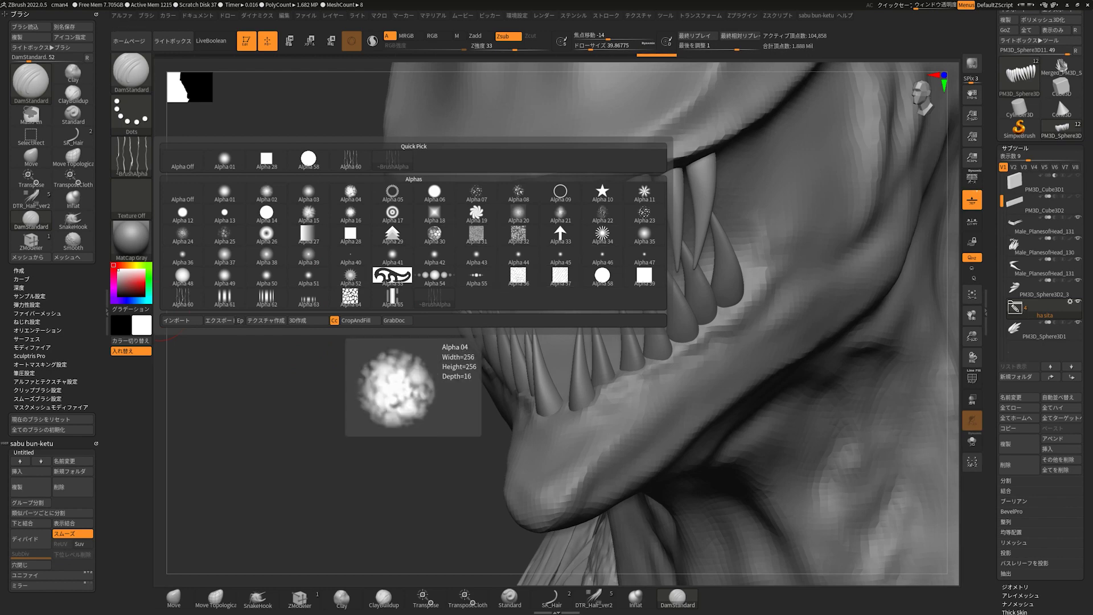
{"action": "left_click", "coordinate": [351, 160]}
{"action": "right_click_drag", "start_coordinate": [486, 181], "coordinate": [509, 221]}
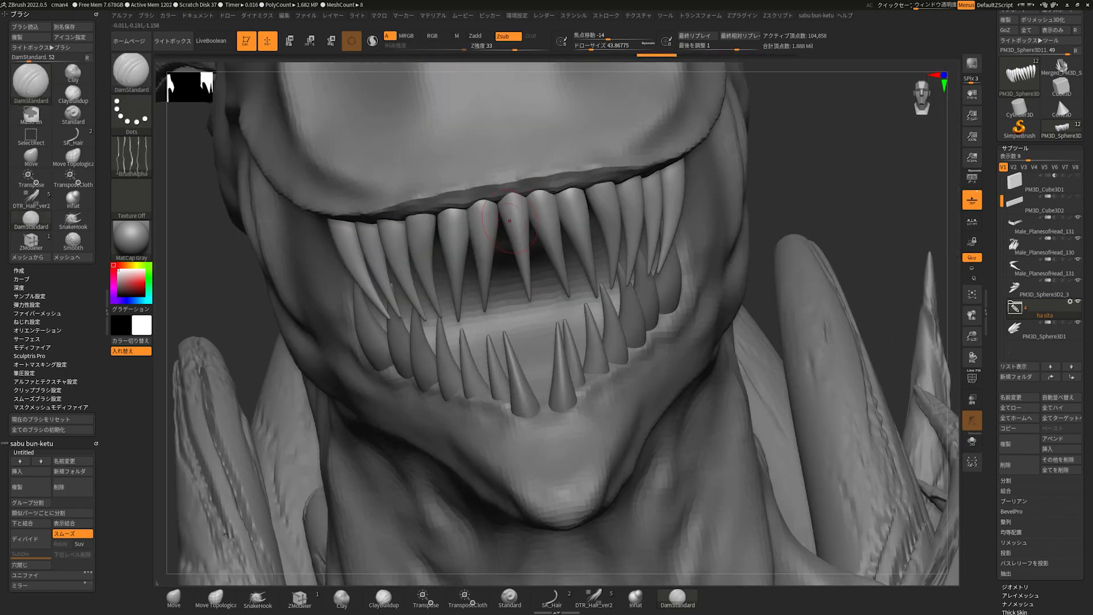
{"action": "left_click_drag", "start_coordinate": [551, 209], "coordinate": [513, 214]}
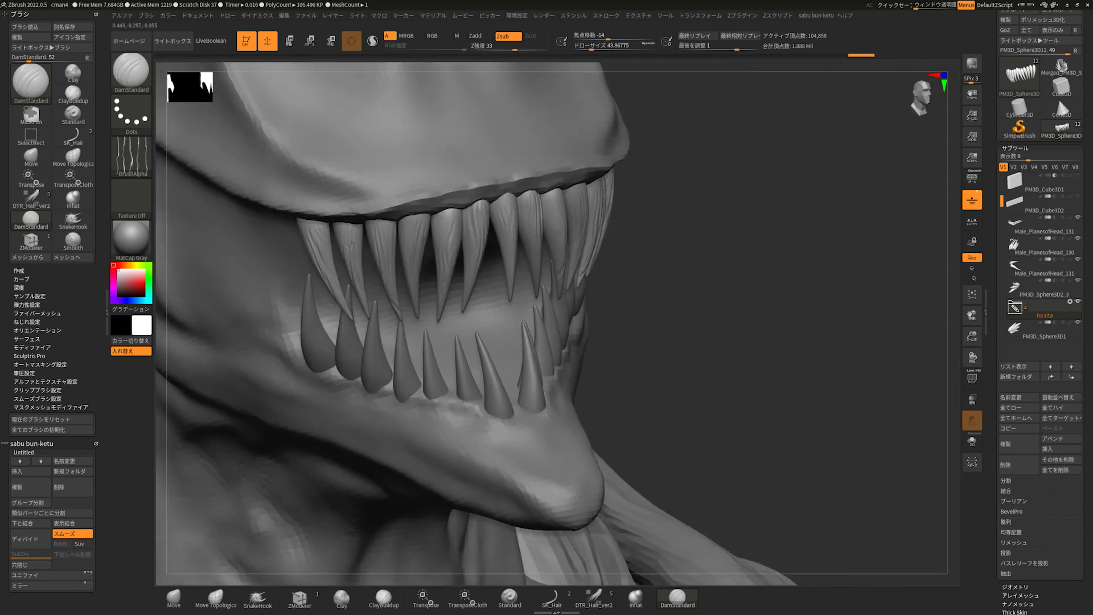
- Add striation detail to the PM3D_Sphere3D3_2 lower teeth, then view the whole bust
{"action": "right_click_drag", "start_coordinate": [393, 227], "coordinate": [476, 274]}
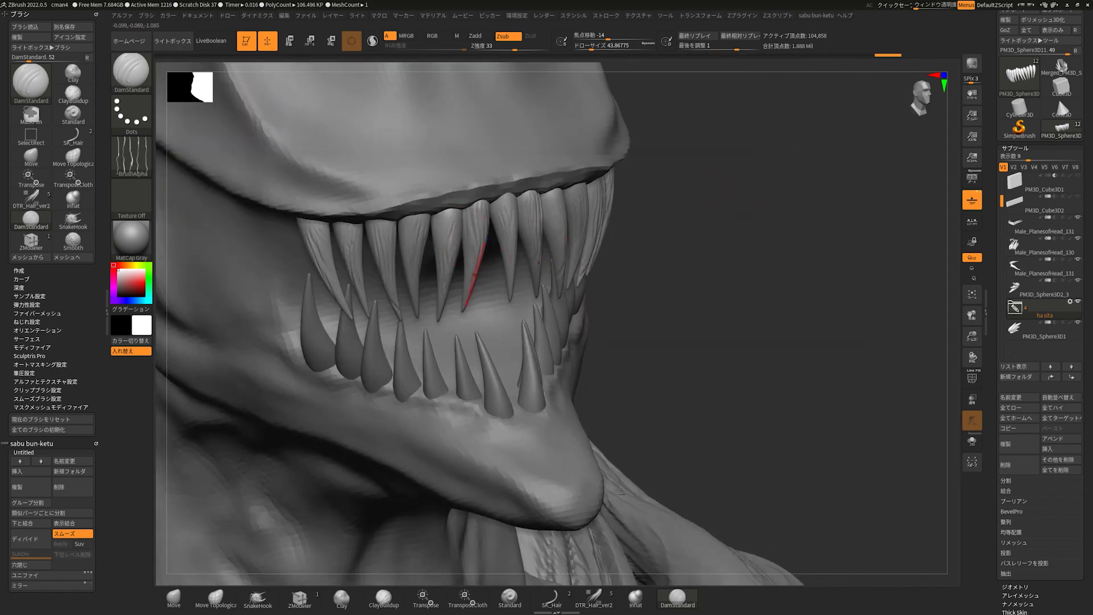
{"action": "left_click", "coordinate": [349, 347], "text": "alt"}
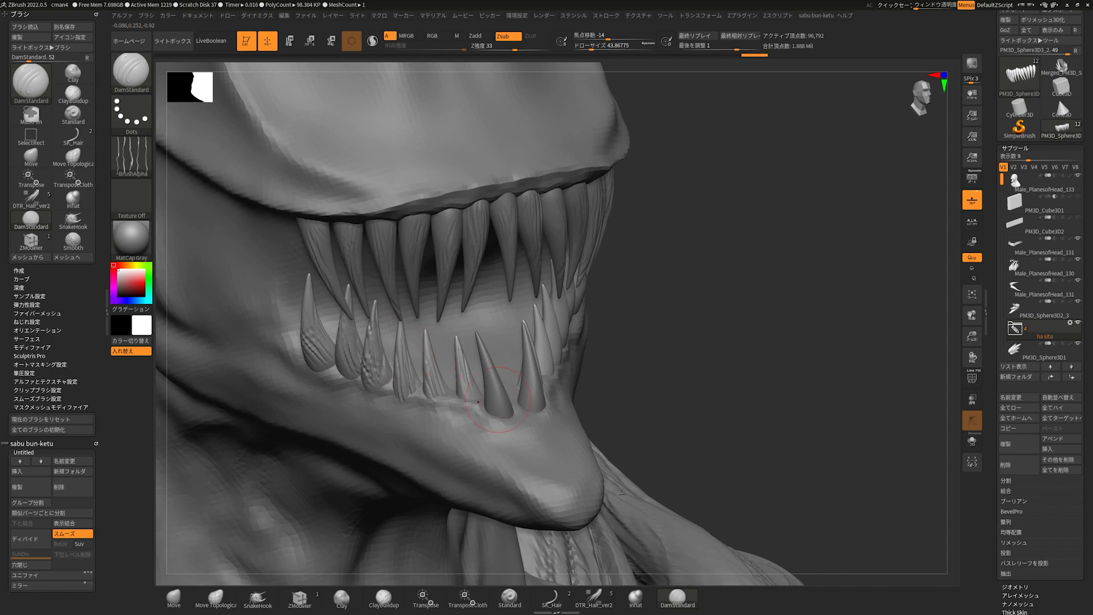
{"action": "right_click_drag", "start_coordinate": [478, 402], "coordinate": [620, 301]}
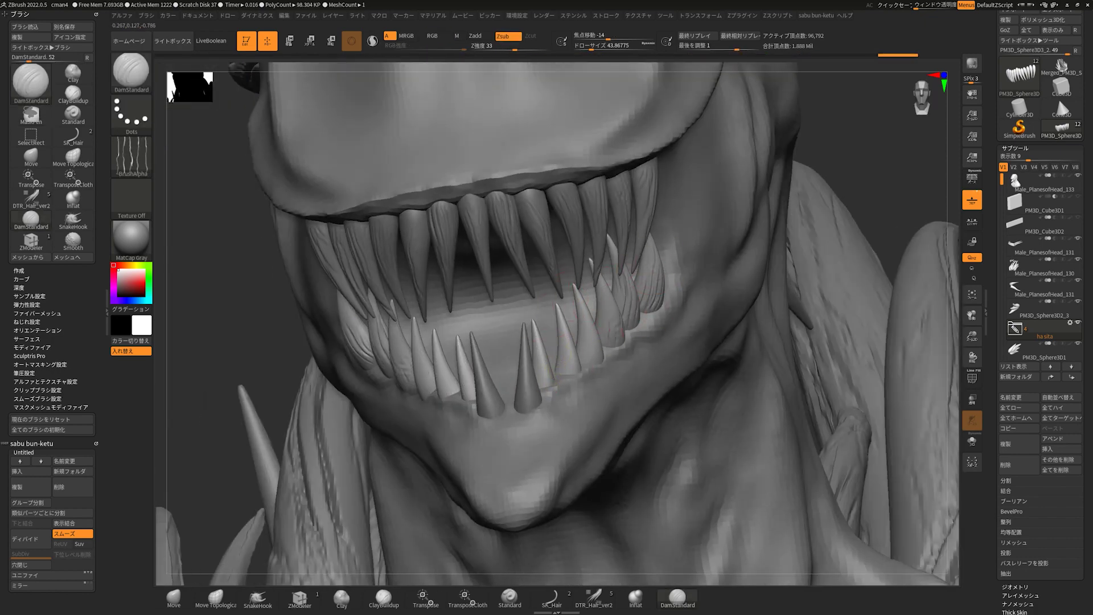
{"action": "right_click_drag", "start_coordinate": [455, 395], "coordinate": [305, 291]}
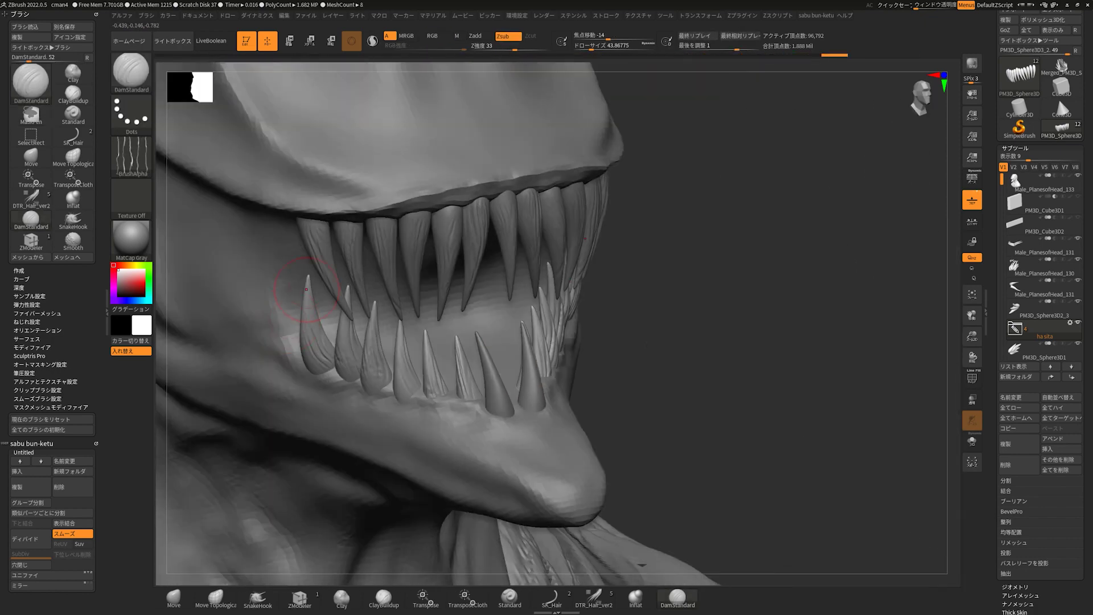
{"action": "left_click_drag", "start_coordinate": [371, 359], "coordinate": [434, 372]}
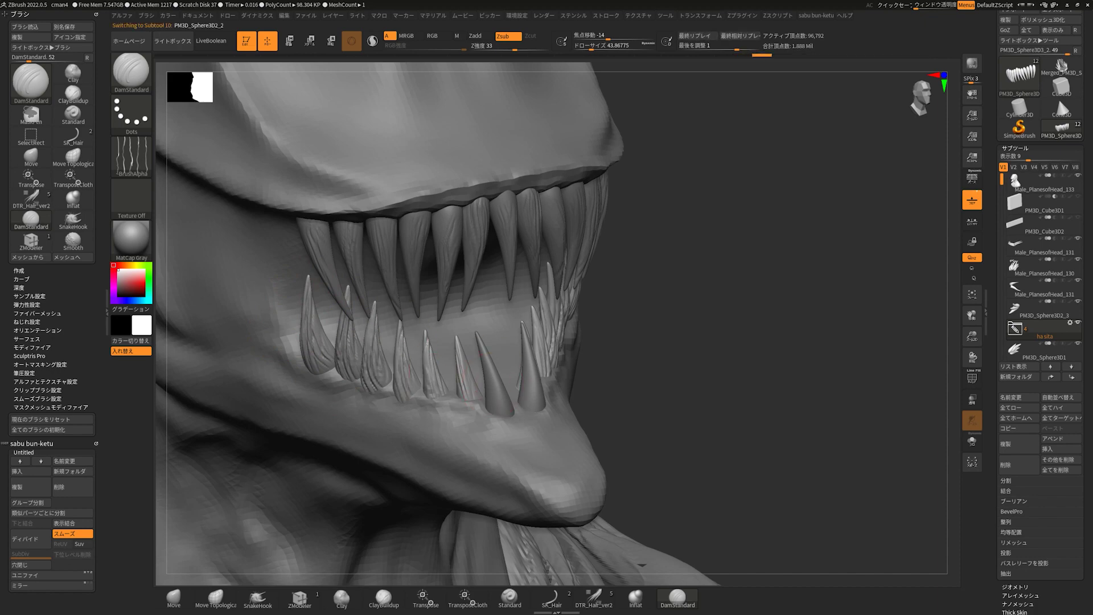
{"action": "left_click", "coordinate": [494, 385], "text": "alt"}
{"action": "left_click", "coordinate": [532, 365], "text": "alt"}
{"action": "mouse_move", "coordinate": [533, 365]}
{"action": "right_mouse_down"}
{"action": "mouse_move", "coordinate": [484, 342]}
{"action": "mouse_move", "coordinate": [463, 371]}
{"action": "right_mouse_up"}
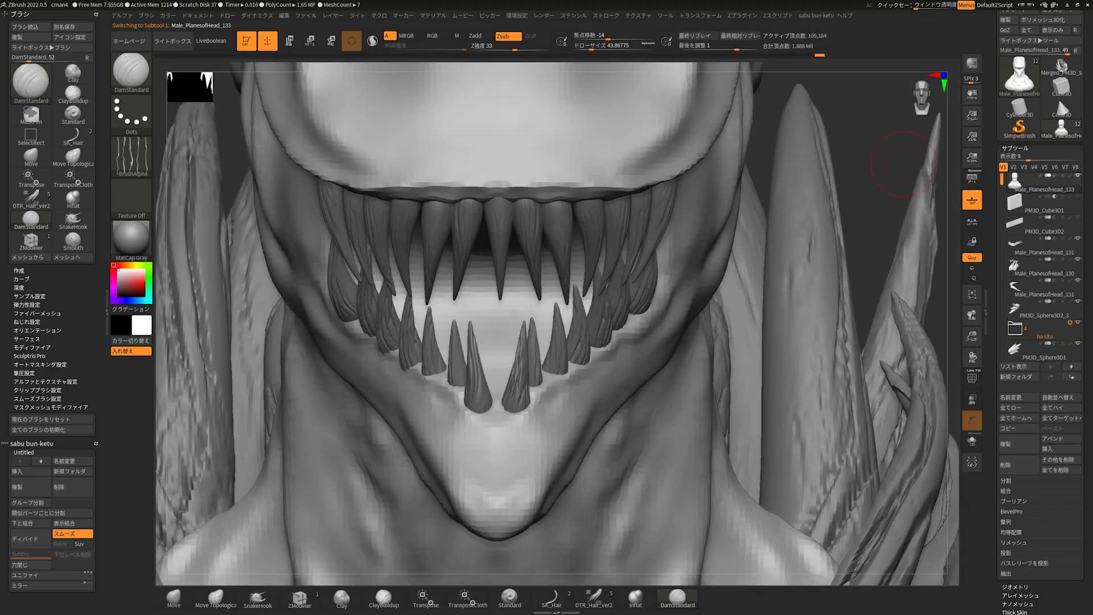
{"action": "right_click_drag", "start_coordinate": [934, 162], "coordinate": [824, 272]}
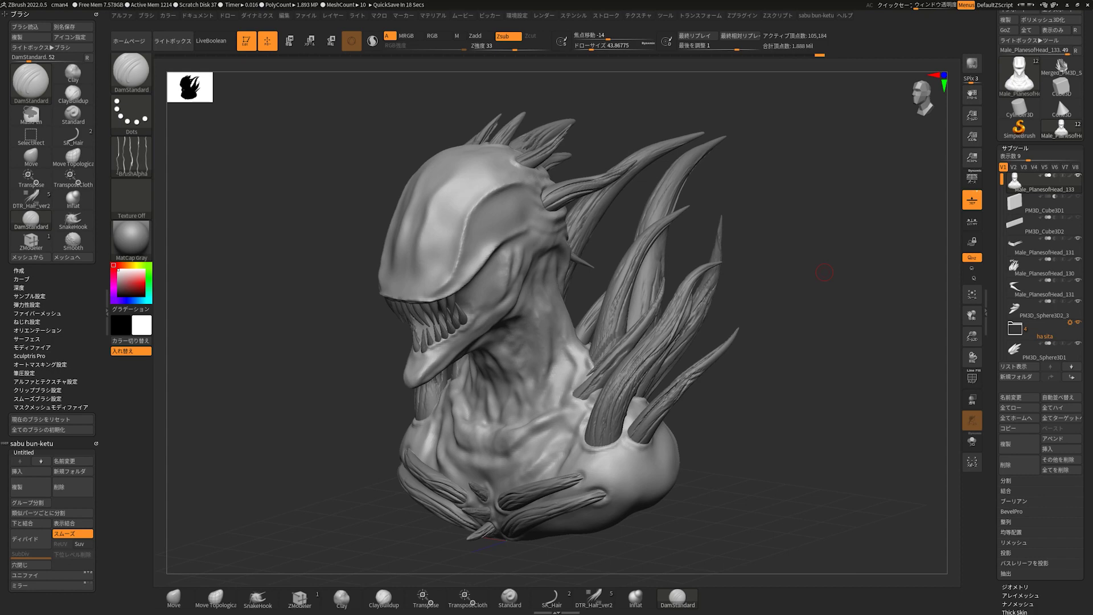
- Carve and smooth a crease on the big curved horn of Male_PlanesofHead_130
{"action": "left_click", "coordinate": [640, 246], "text": "alt"}
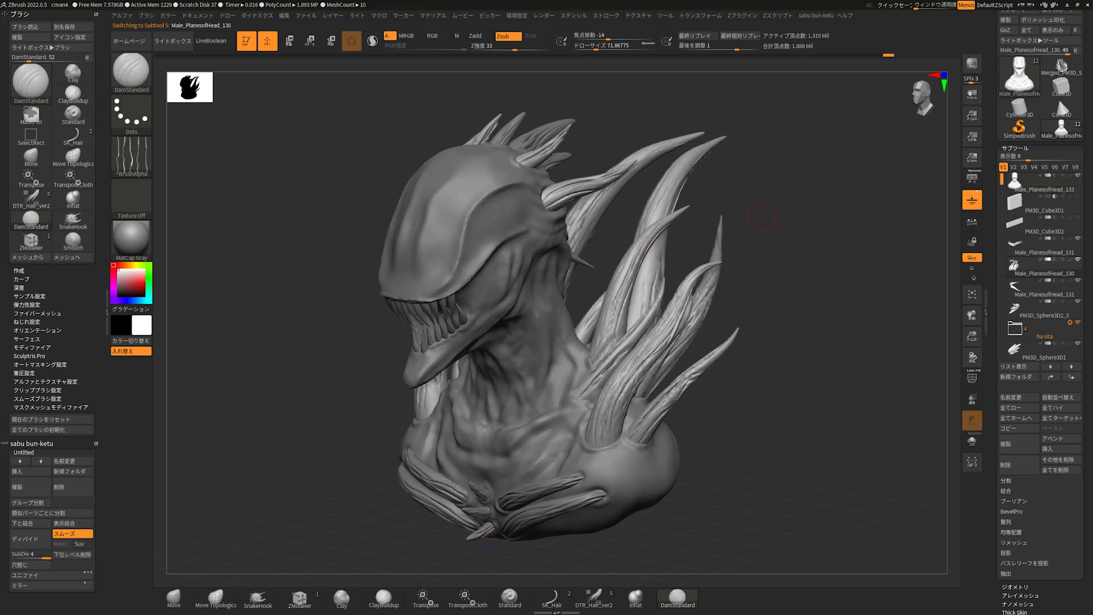
{"action": "key", "text": "f"}
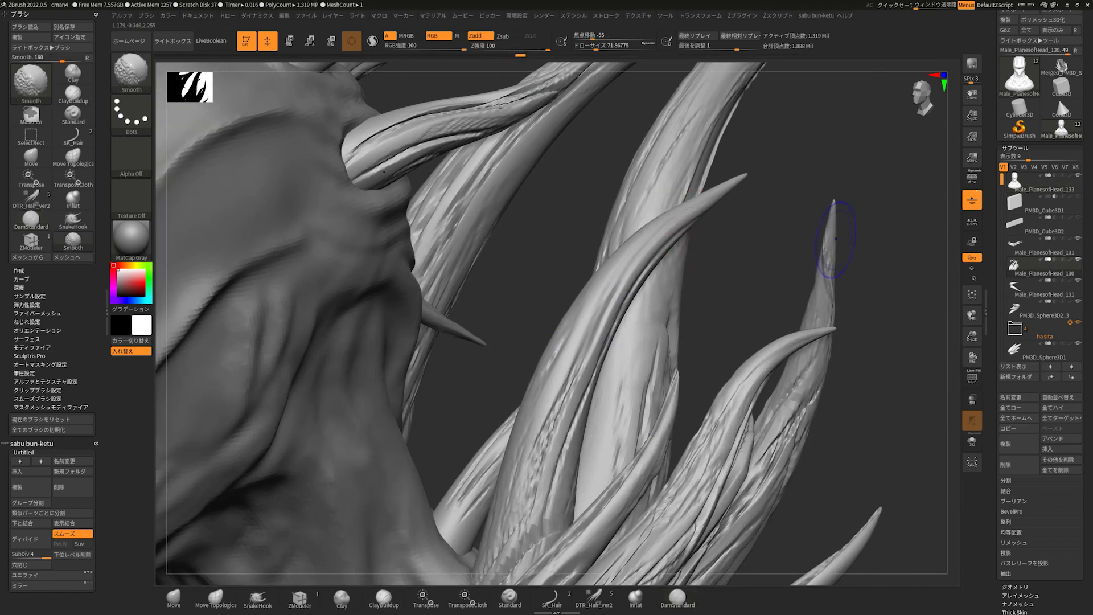
{"action": "left_click_drag", "start_coordinate": [835, 239], "coordinate": [776, 294]}
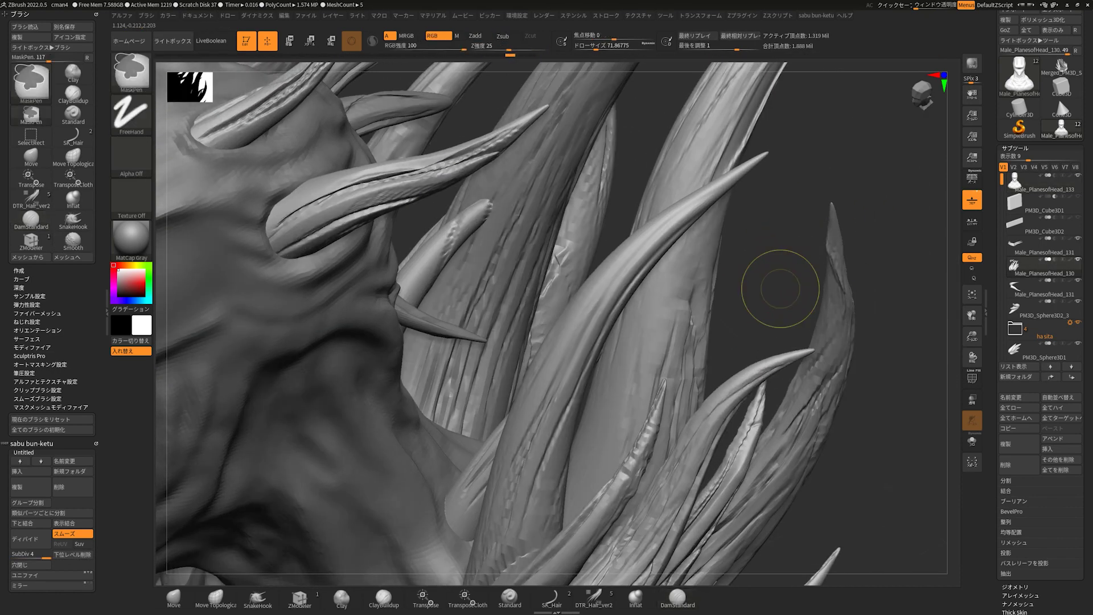
{"action": "left_click_drag", "start_coordinate": [700, 219], "coordinate": [663, 271]}
{"action": "left_click_drag", "start_coordinate": [667, 224], "coordinate": [680, 220], "text": "shift"}
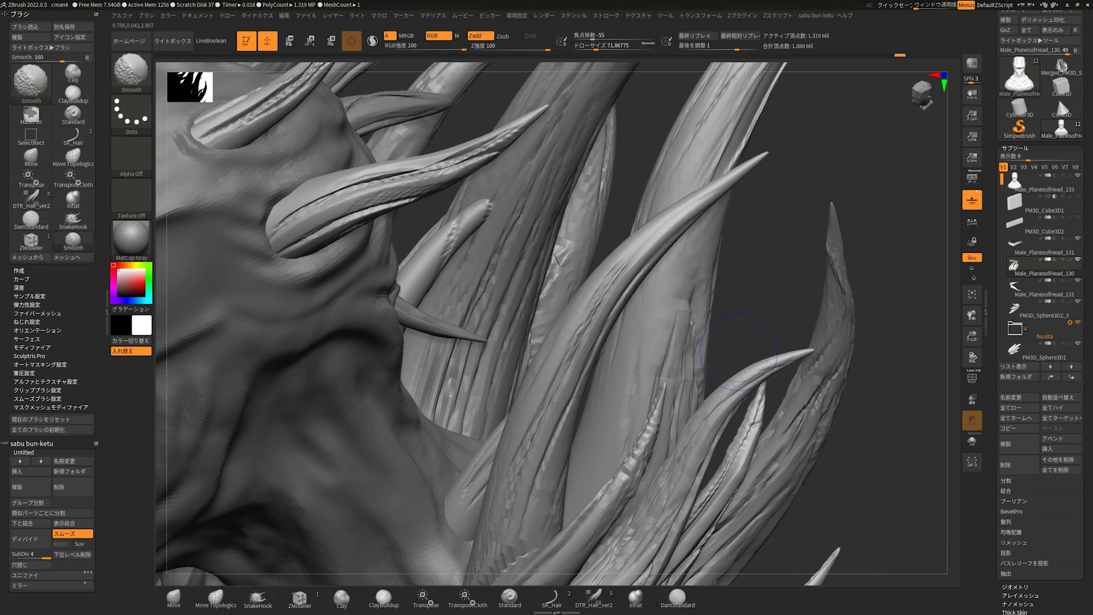
{"action": "mouse_move", "coordinate": [837, 205]}
{"action": "left_mouse_down"}
{"action": "mouse_move", "coordinate": [709, 405]}
{"action": "mouse_move", "coordinate": [415, 343]}
{"action": "mouse_move", "coordinate": [727, 338]}
{"action": "mouse_move", "coordinate": [545, 294]}
{"action": "mouse_move", "coordinate": [818, 263]}
{"action": "mouse_move", "coordinate": [570, 399]}
{"action": "left_mouse_up"}
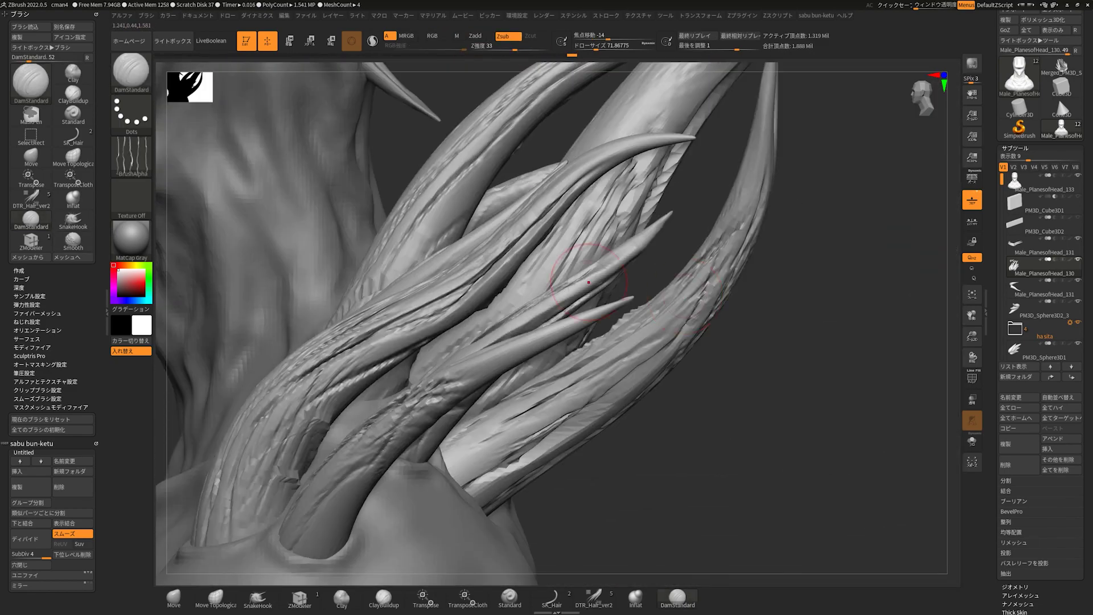
{"action": "left_click_drag", "start_coordinate": [570, 399], "coordinate": [557, 253]}
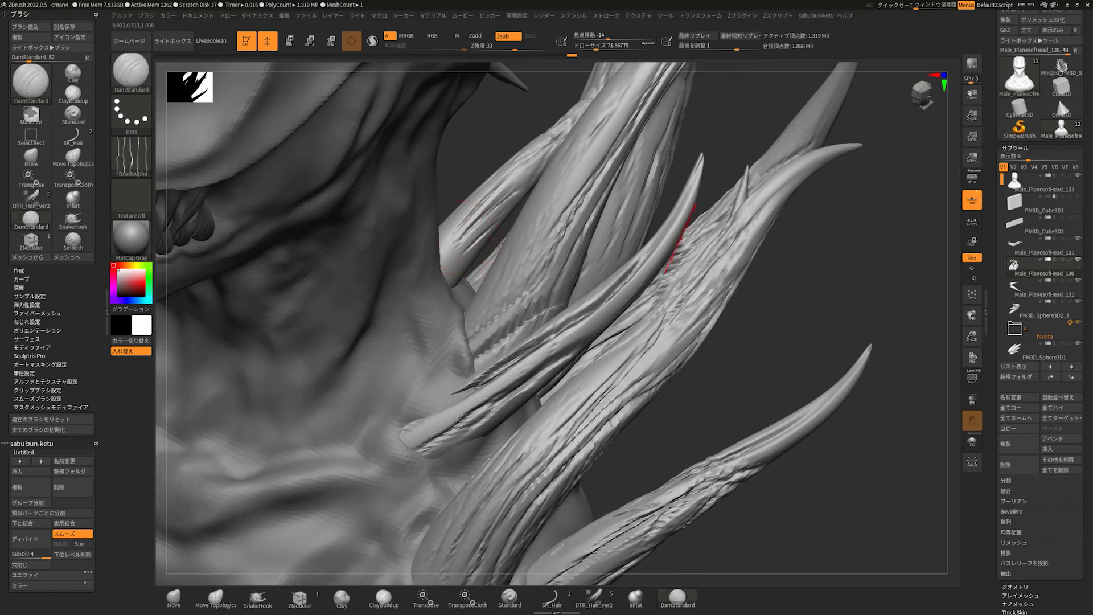
{"action": "left_click_drag", "start_coordinate": [467, 235], "coordinate": [797, 284]}
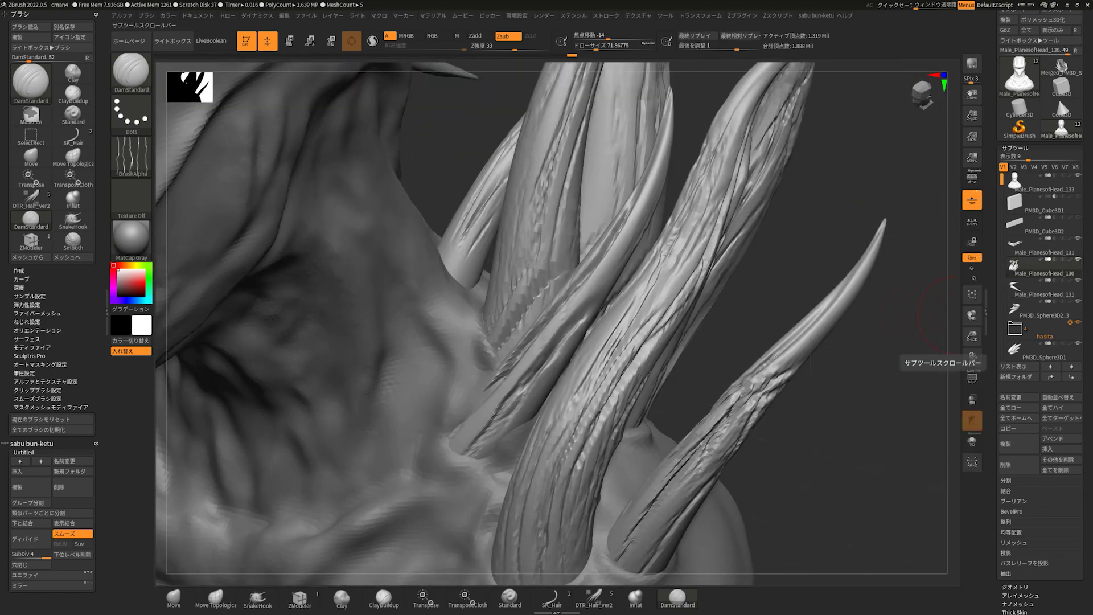
{"action": "key", "text": "f"}
{"action": "left_click_drag", "start_coordinate": [797, 285], "coordinate": [569, 341]}
- Split the horn mesh by polygroups with Groups Split, confirming the irreversible split
{"action": "left_click", "coordinate": [1006, 480]}
{"action": "left_click", "coordinate": [1046, 491]}
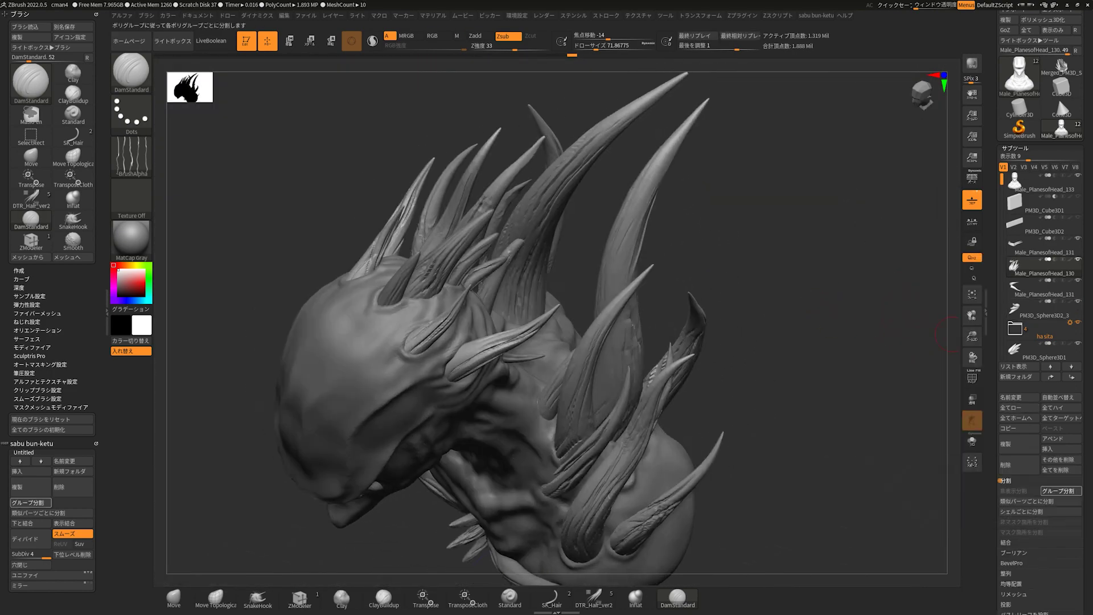
{"action": "left_click", "coordinate": [937, 516]}
{"action": "left_click_drag", "start_coordinate": [797, 256], "coordinate": [740, 313]}
{"action": "key", "text": "w"}
{"action": "left_click_drag", "start_coordinate": [419, 413], "coordinate": [566, 389], "text": "alt"}
{"action": "left_click_drag", "start_coordinate": [768, 285], "coordinate": [655, 256]}
- Merge Down the split horn pieces into Male_PlanesofHead_137 and return to sculpting mode
{"action": "left_click", "coordinate": [1045, 252]}
{"action": "left_click", "coordinate": [1006, 481]}
{"action": "left_click", "coordinate": [1019, 501]}
{"action": "left_click", "coordinate": [1019, 501]}
{"action": "left_click_drag", "start_coordinate": [826, 342], "coordinate": [769, 319]}
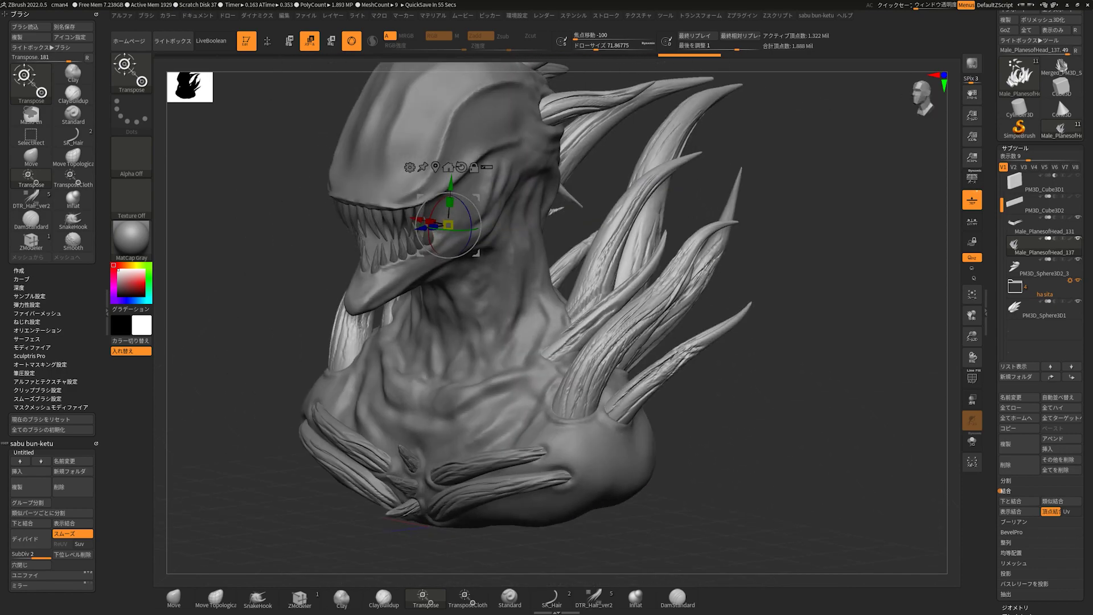
{"action": "left_click_drag", "start_coordinate": [768, 319], "coordinate": [711, 307]}
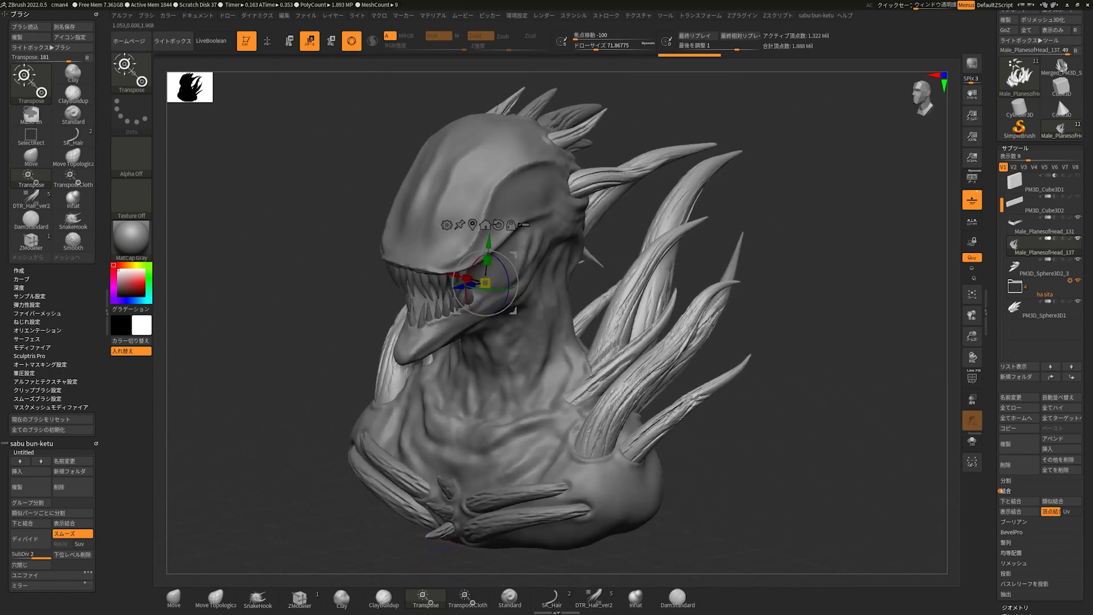
{"action": "key", "text": "q"}
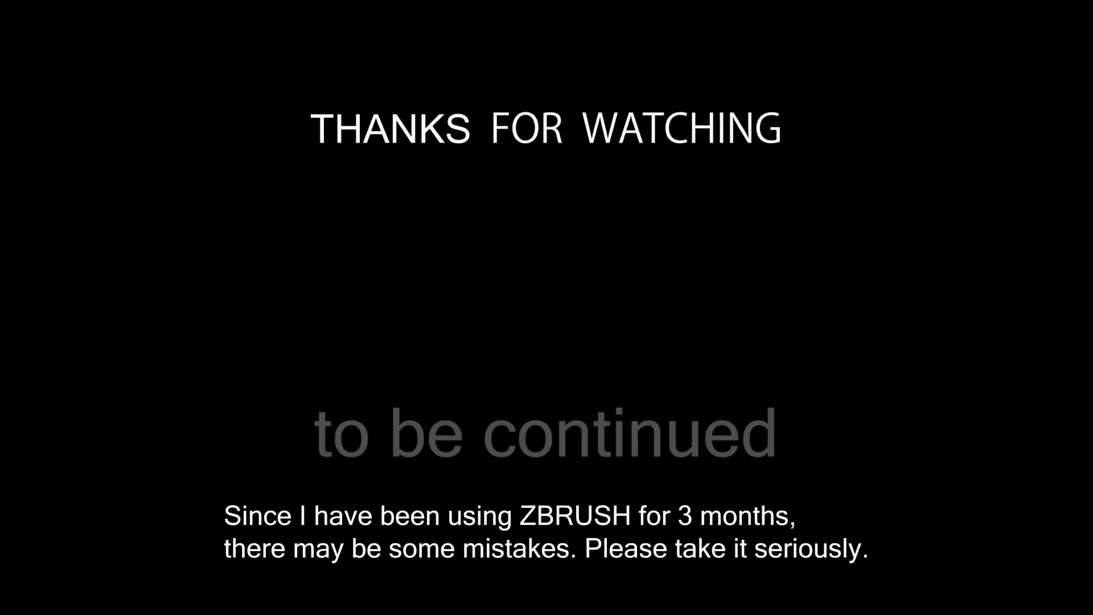